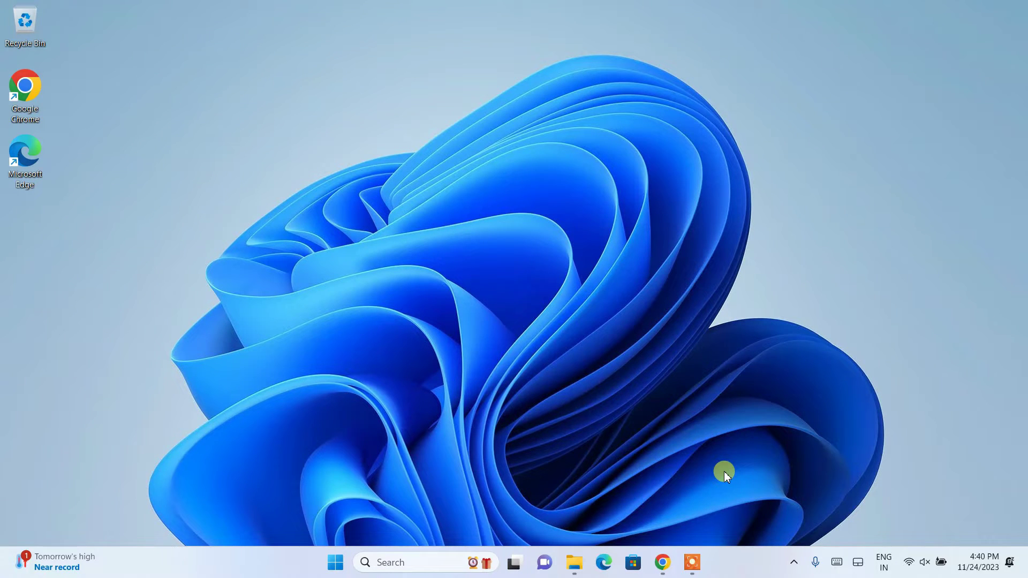
# Step: Search Google in Chrome for 'php download'
pyautogui.click(665, 566)
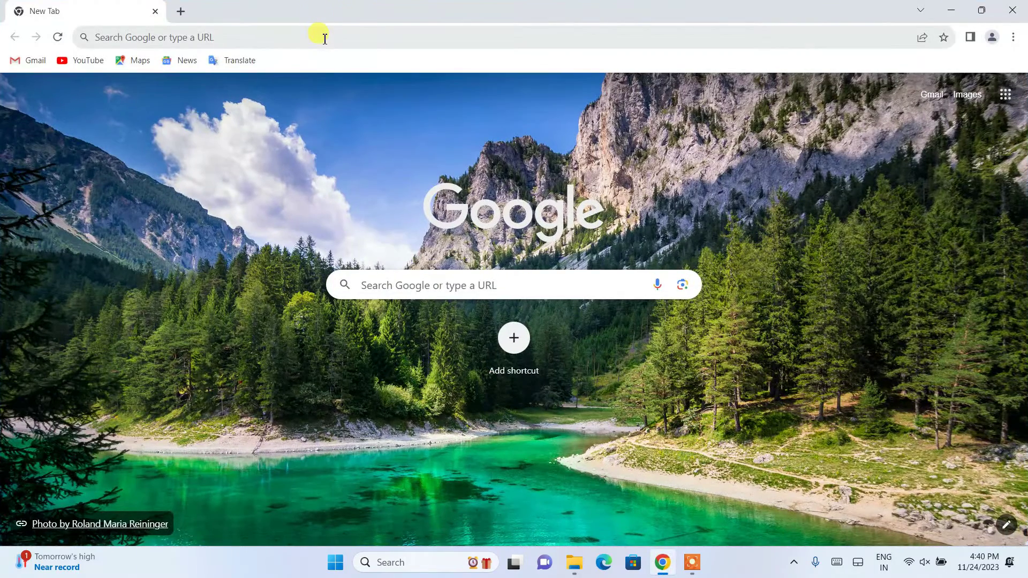
pyautogui.click(325, 39)
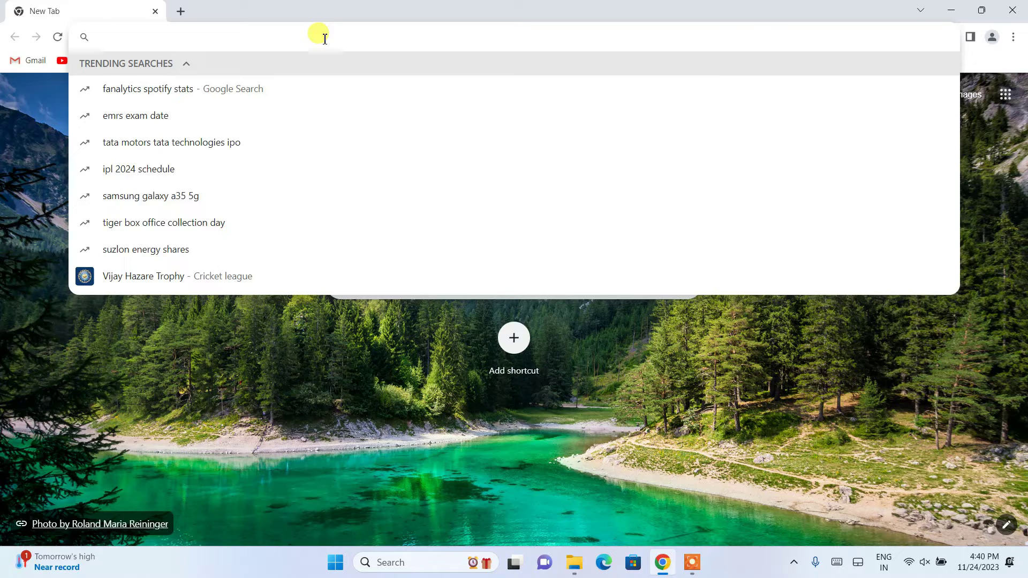
pyautogui.write('php ')
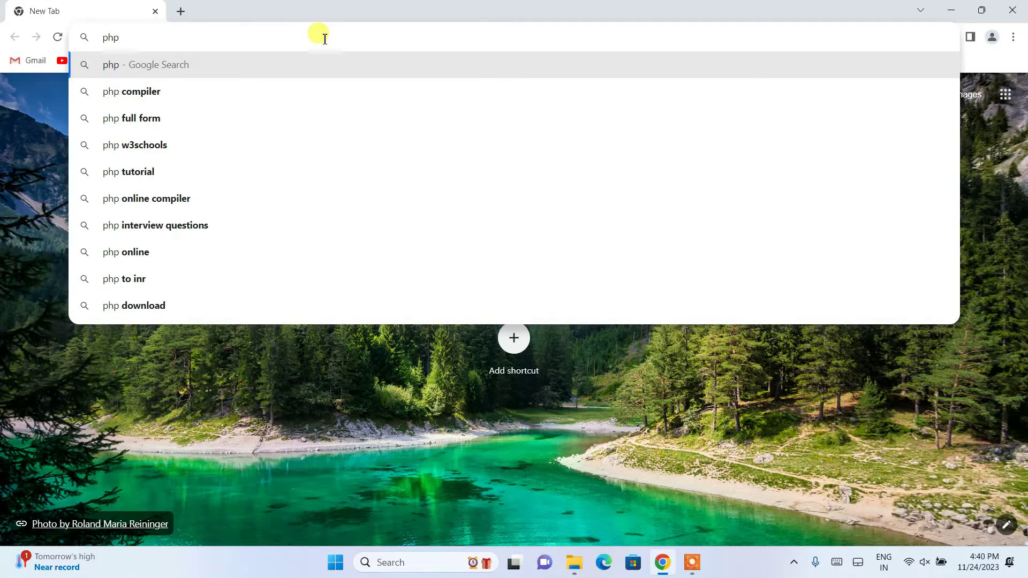
pyautogui.write('down')
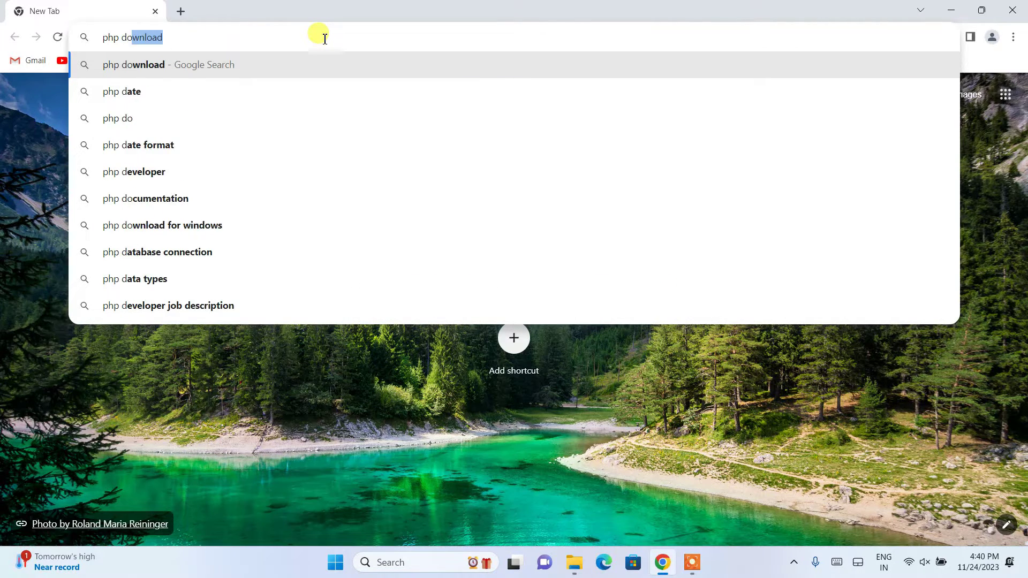
pyautogui.press('Return')
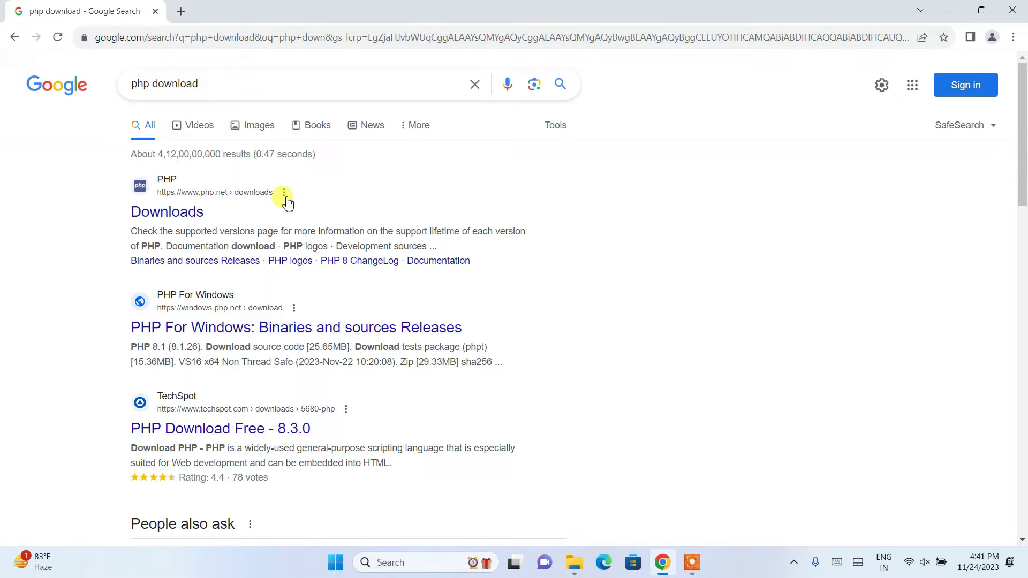
# Step: Go from the php.net Downloads result to the Windows downloads page for PHP 8.3
pyautogui.click(182, 217)
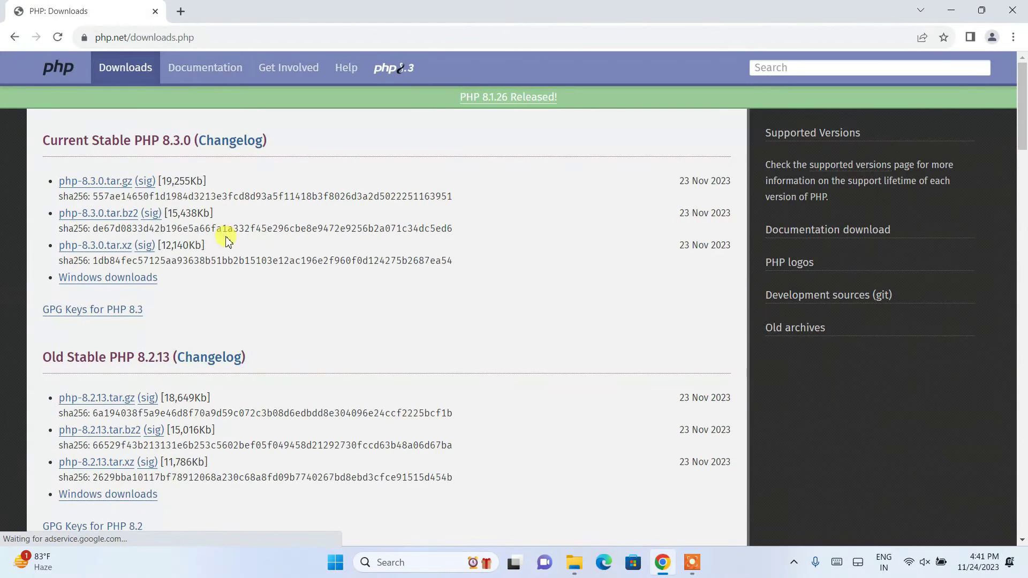
pyautogui.click(240, 37)
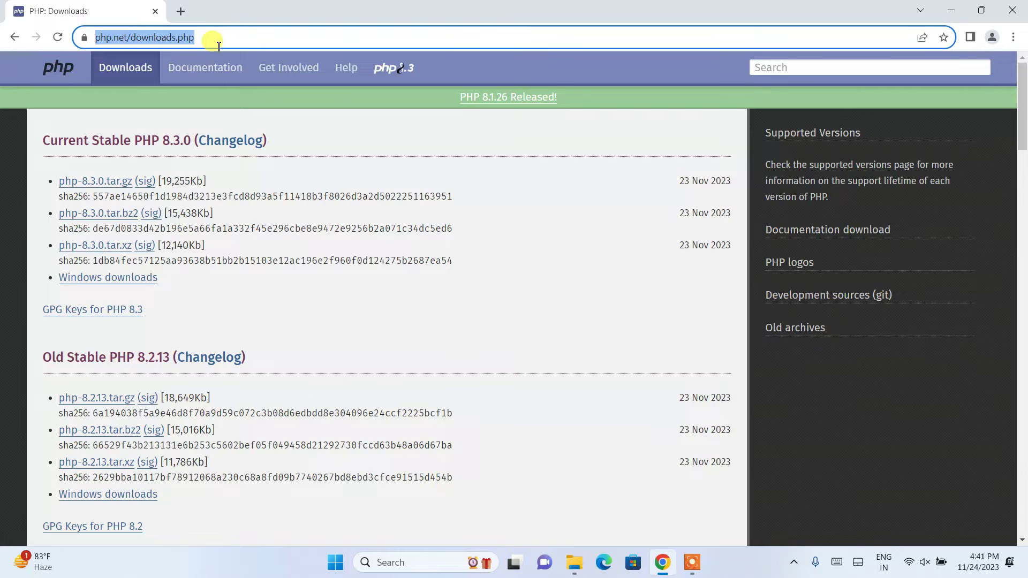
pyautogui.click(464, 176)
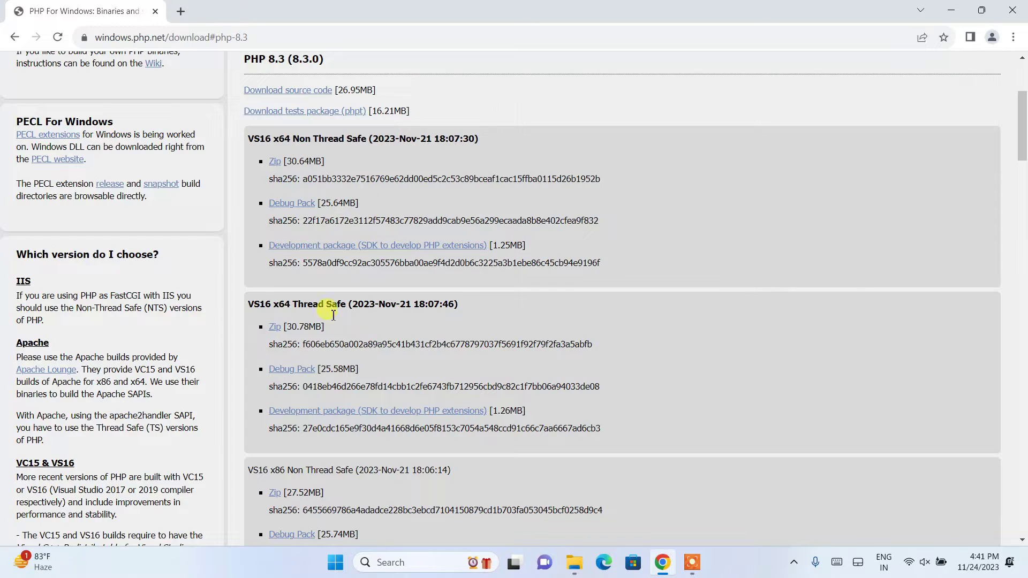
# Step: Download the VS16 x64 Thread Safe zip, confirm it finished, and minimise Chrome
pyautogui.moveTo(295, 140); pyautogui.dragTo(392, 141)
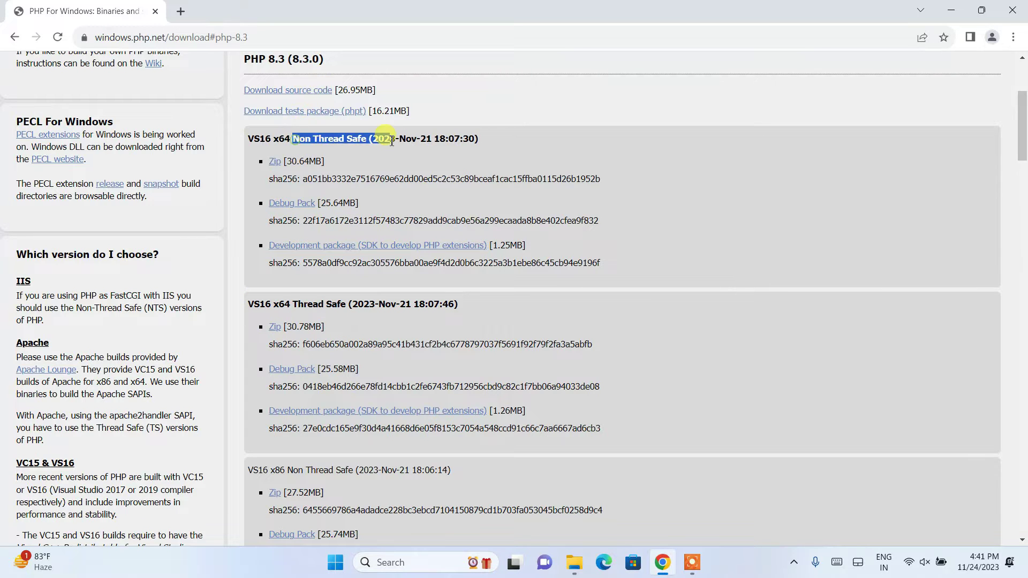
pyautogui.moveTo(274, 306); pyautogui.dragTo(445, 304)
pyautogui.click(401, 325)
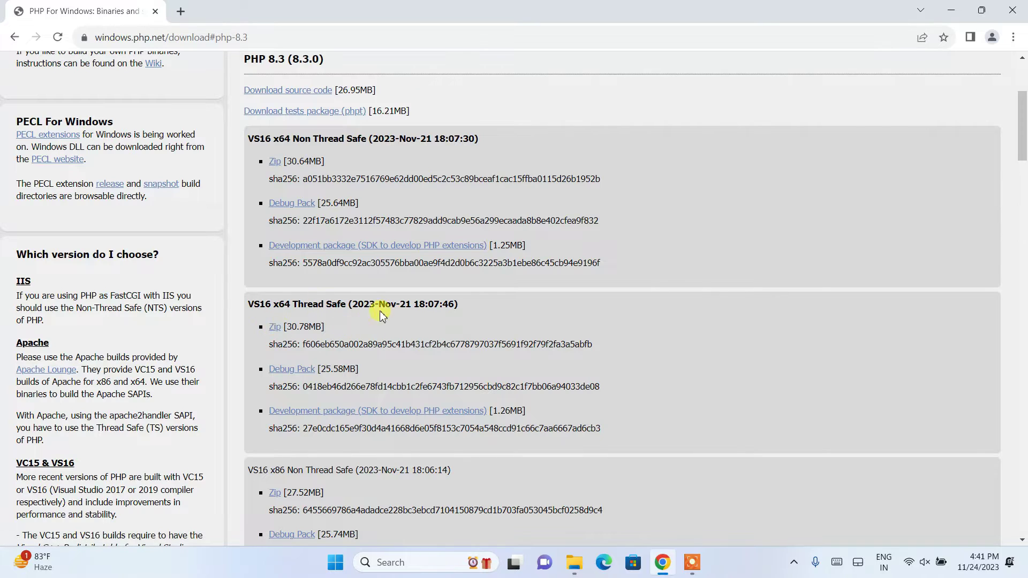
pyautogui.click(274, 326)
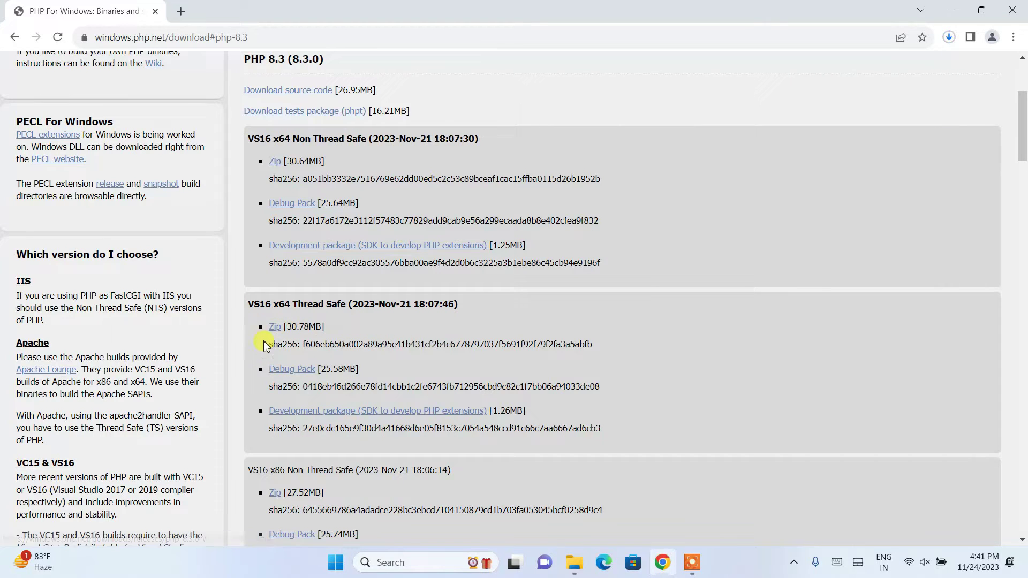
pyautogui.click(950, 36)
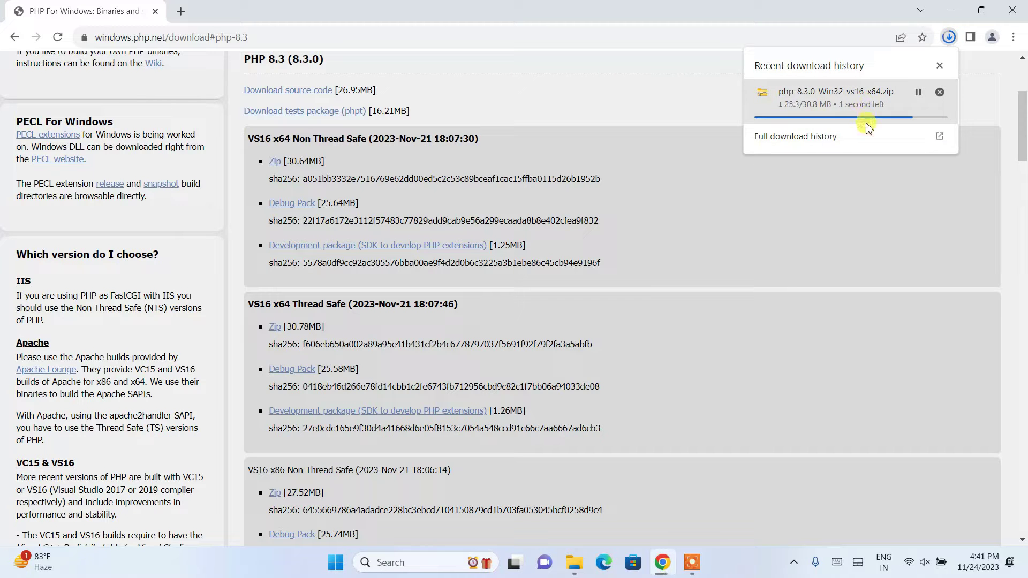
pyautogui.click(951, 11)
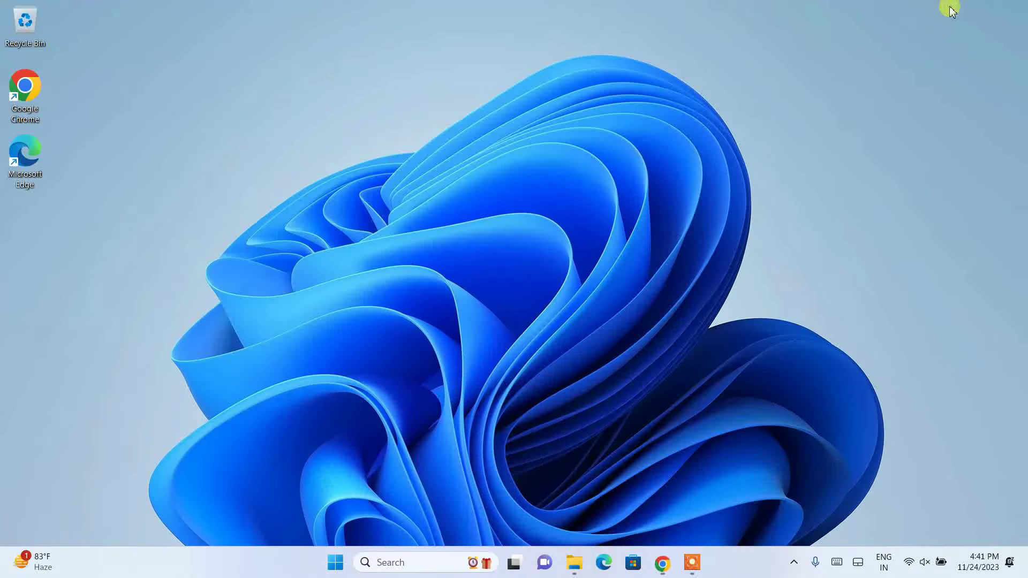
# Step: Extract php-8.3.0-Win32-vs16-x64.zip in Downloads\Software into its suggested folder
pyautogui.click(569, 571)
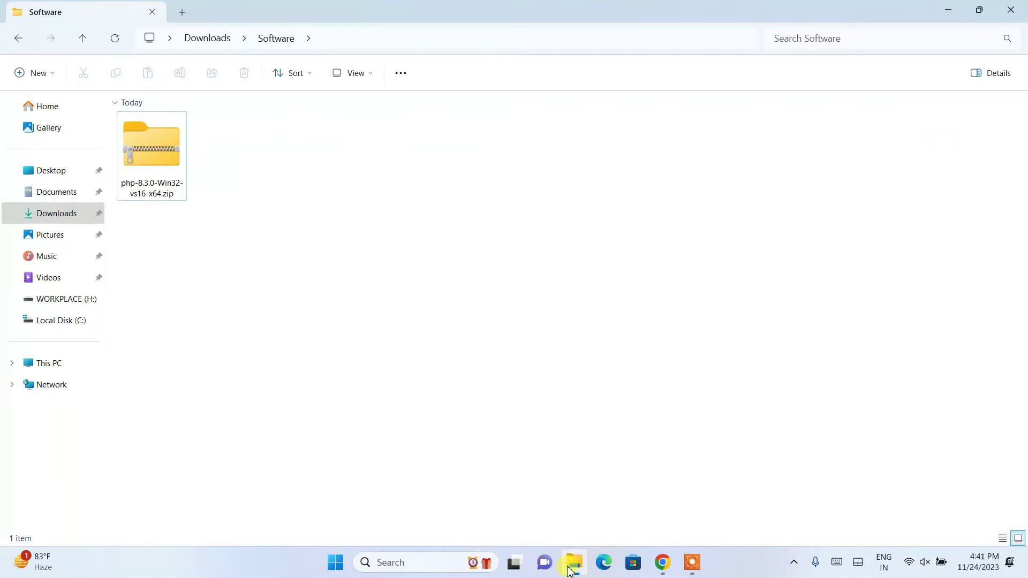
pyautogui.click(177, 166)
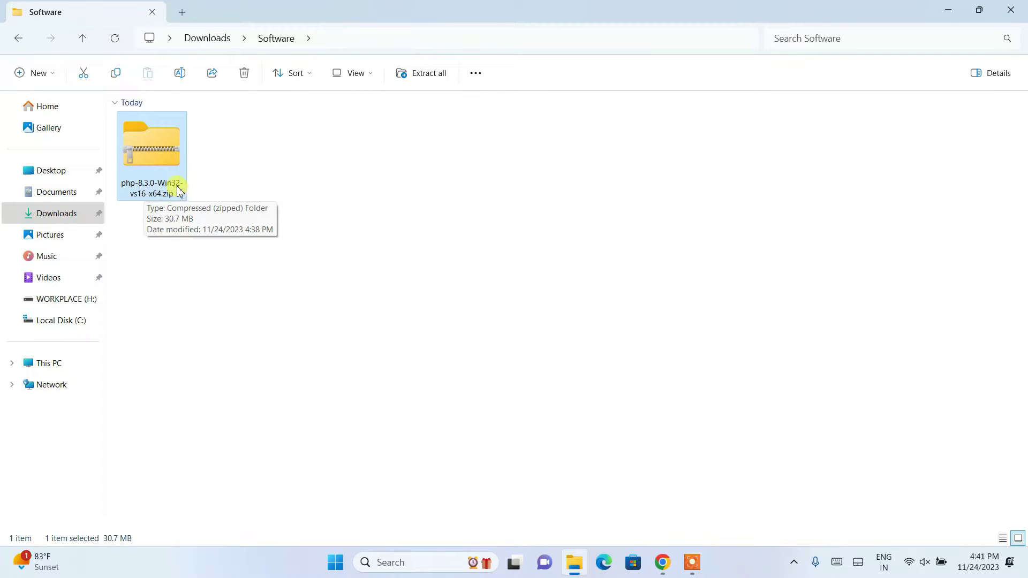
pyautogui.rightClick(168, 145)
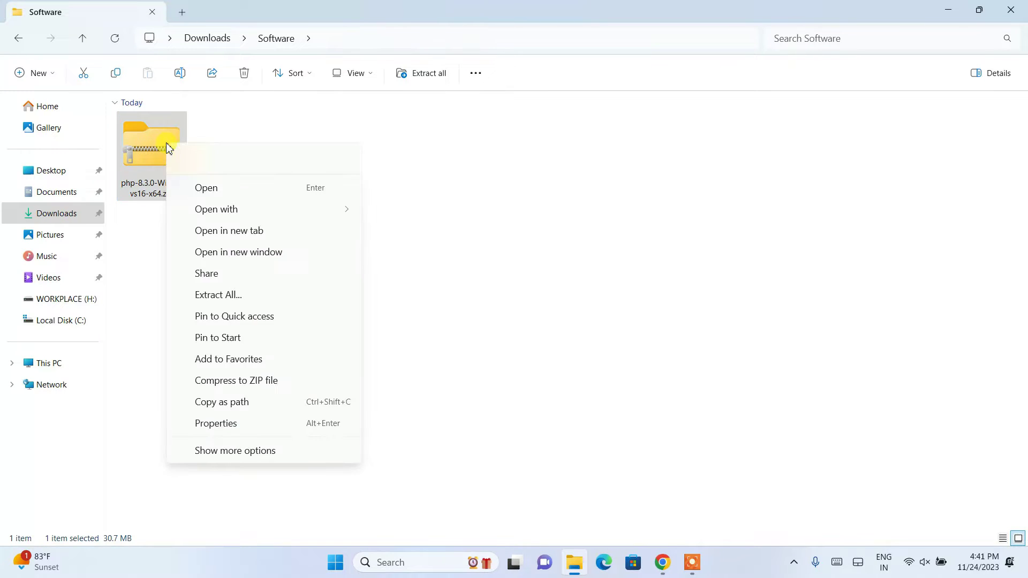
pyautogui.click(238, 303)
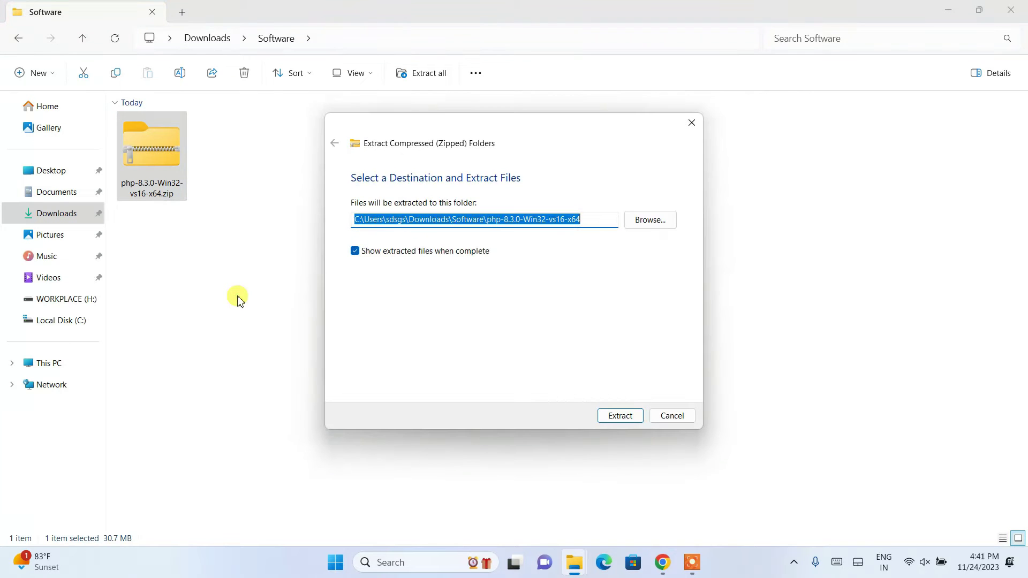
pyautogui.click(621, 416)
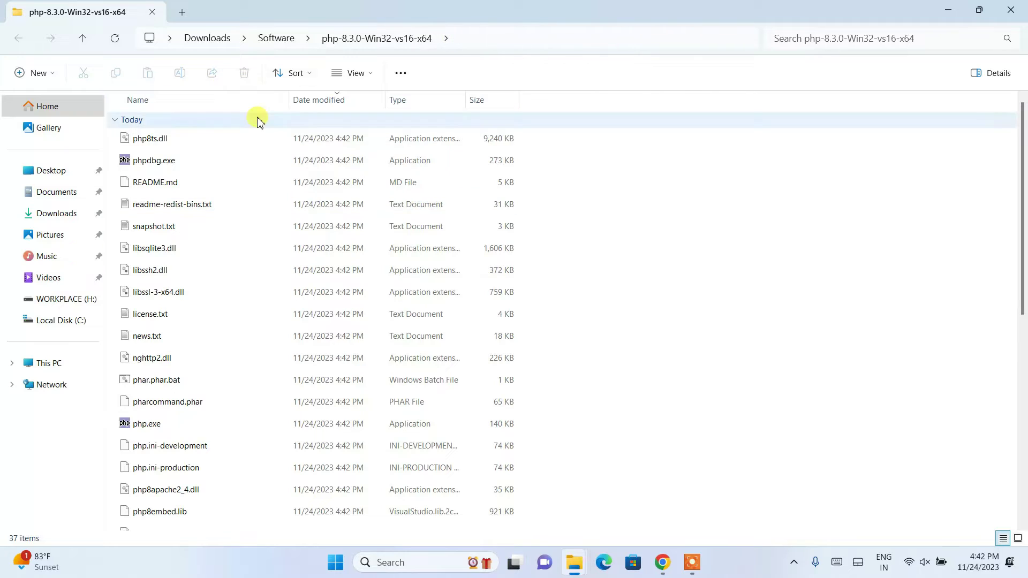
# Step: Rename the extracted folder to php-8.3.0 by deleting '-Win32-vs16-x64', then cut it
pyautogui.click(278, 42)
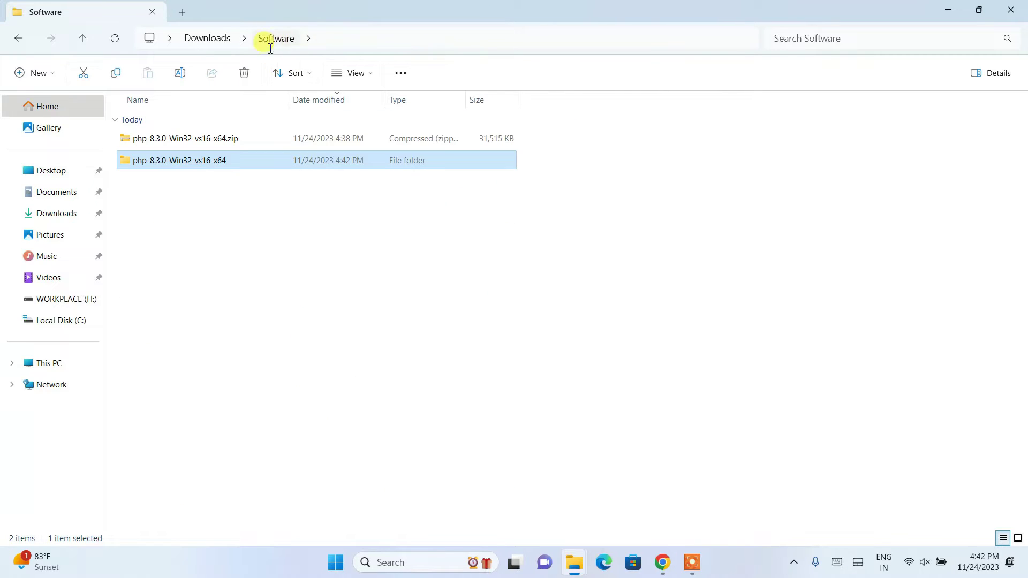
pyautogui.click(199, 139)
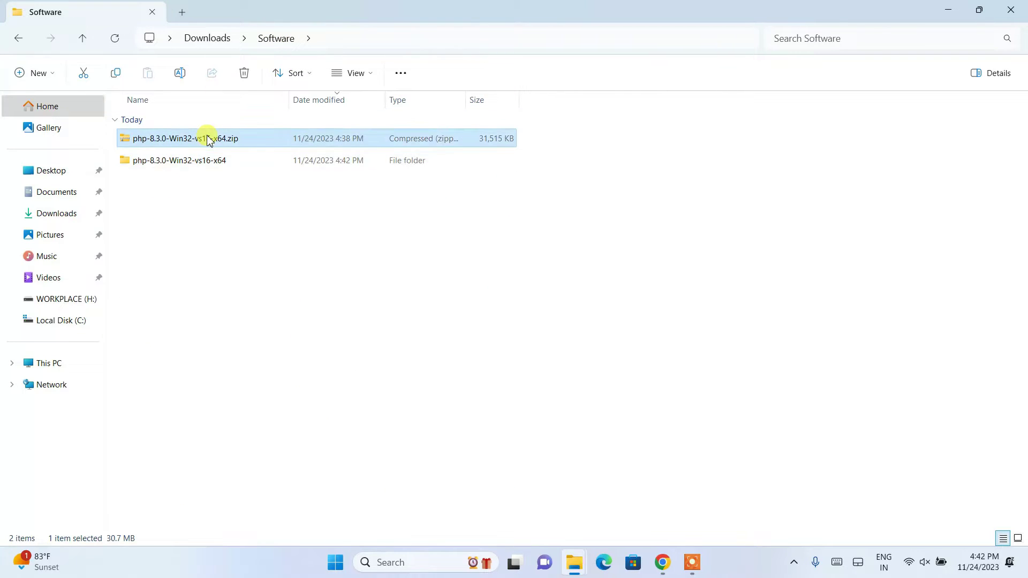
pyautogui.click(212, 161)
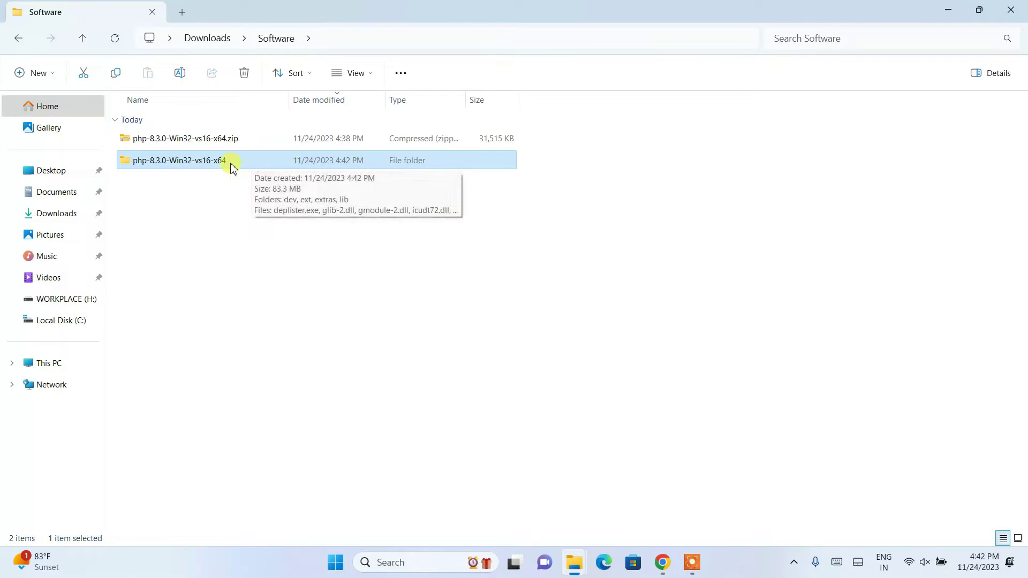
pyautogui.rightClick(152, 161)
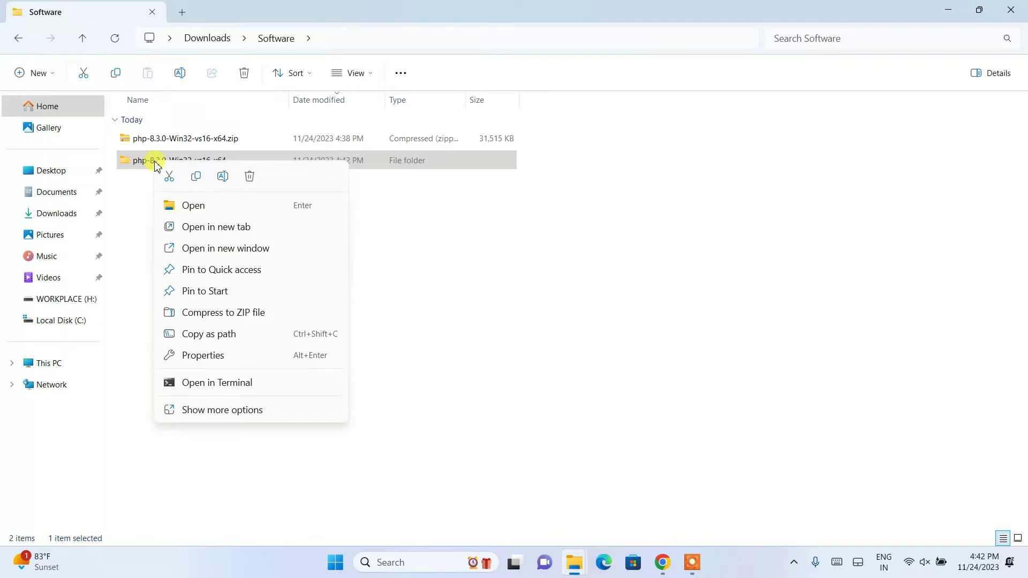
pyautogui.click(218, 411)
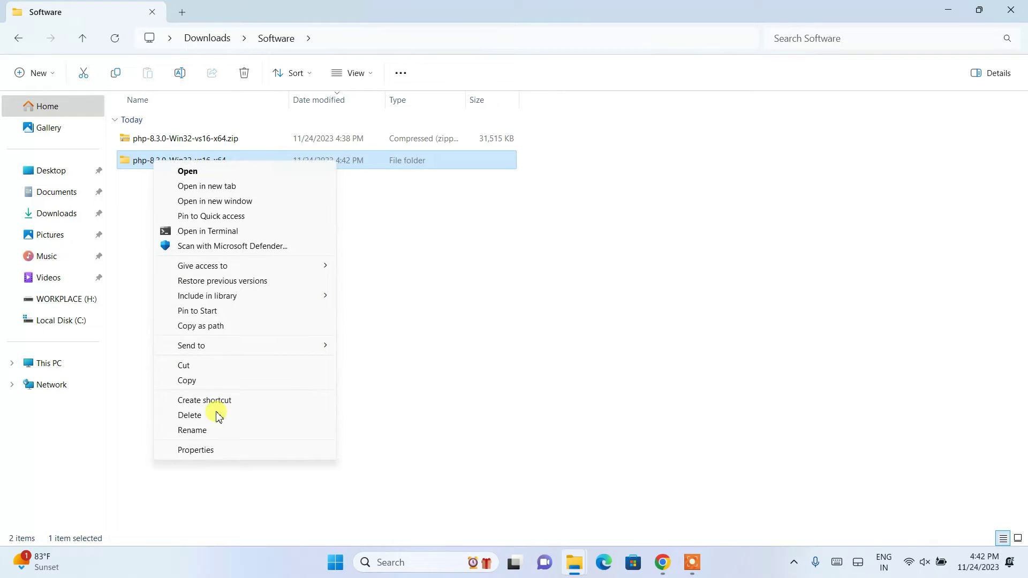
pyautogui.click(195, 430)
pyautogui.moveTo(233, 161); pyautogui.dragTo(166, 166)
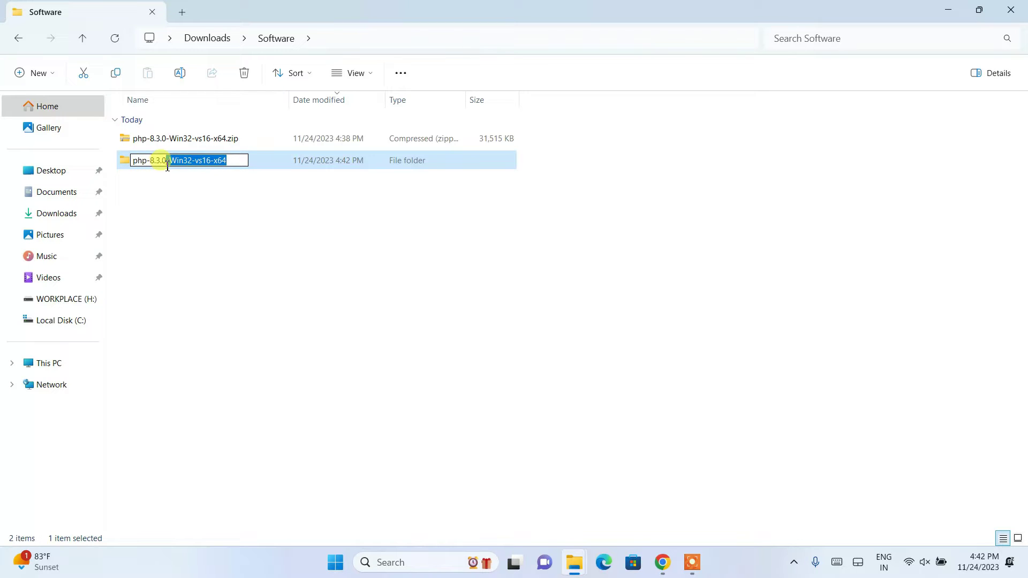
pyautogui.press('BackSpace')
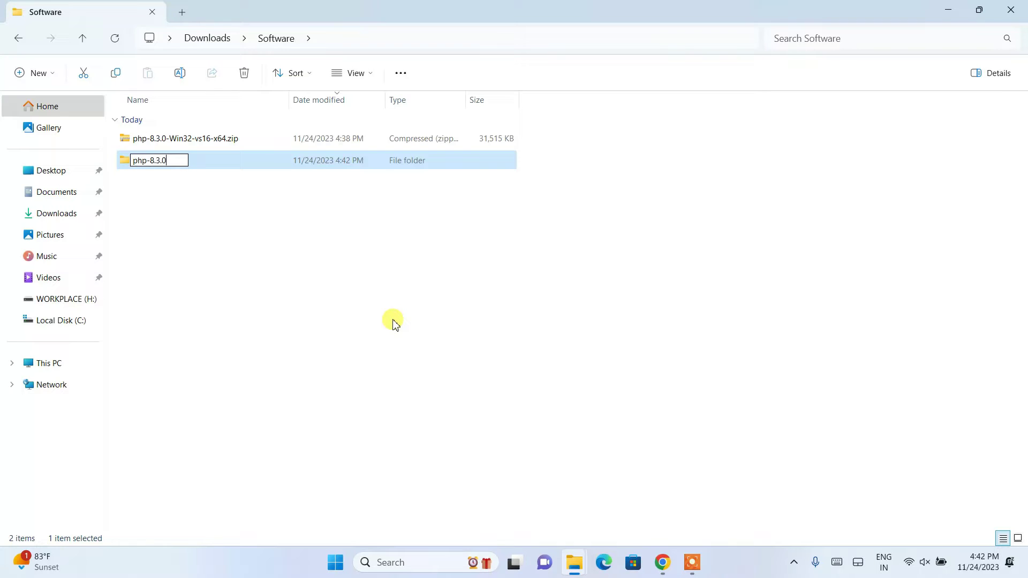
pyautogui.press('Return')
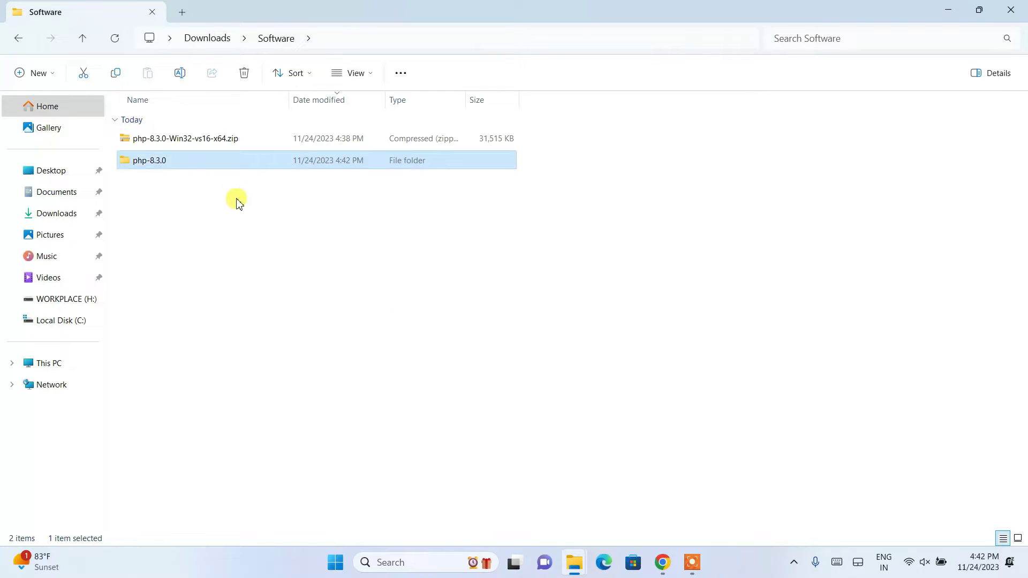
pyautogui.rightClick(213, 164)
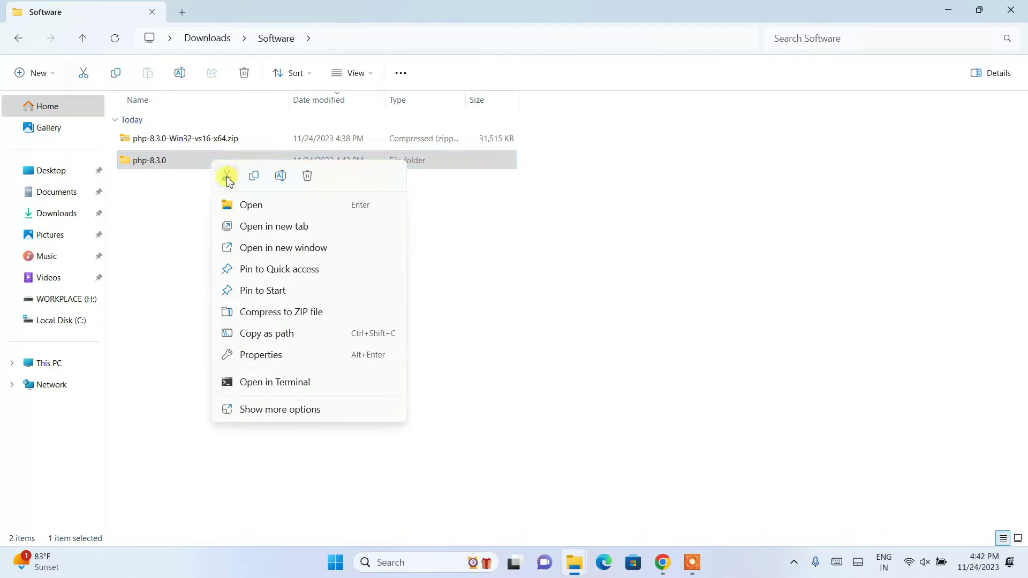
pyautogui.click(226, 176)
# Step: Paste php-8.3.0 into the root of Local Disk (C:) and open it to browse its items
pyautogui.click(78, 322)
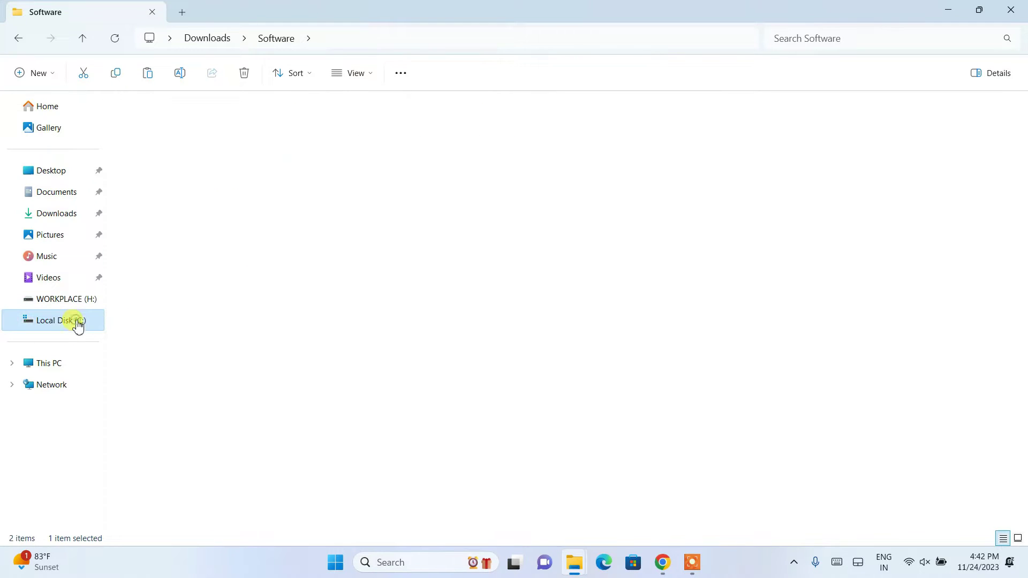
pyautogui.rightClick(224, 381)
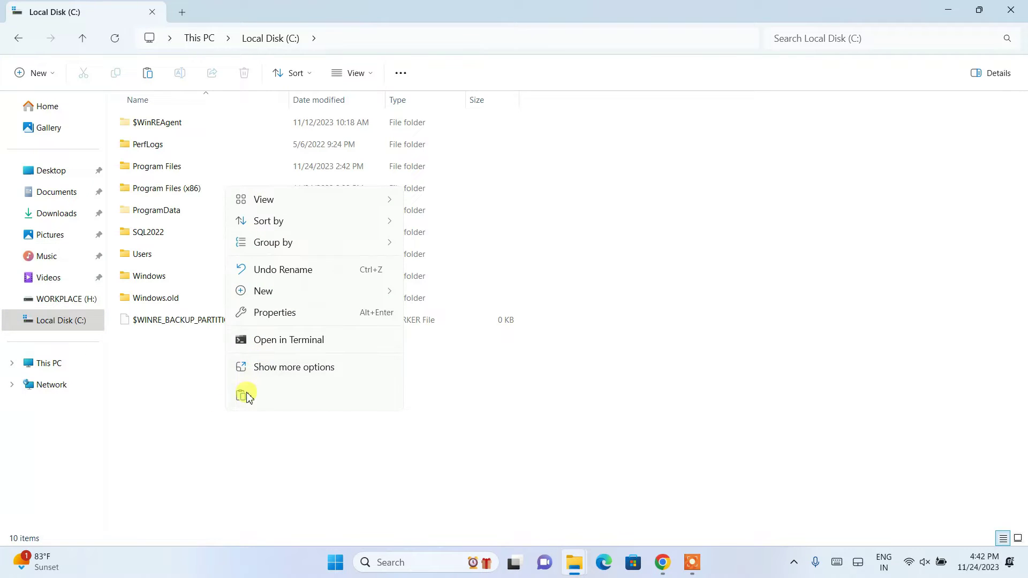
pyautogui.click(247, 394)
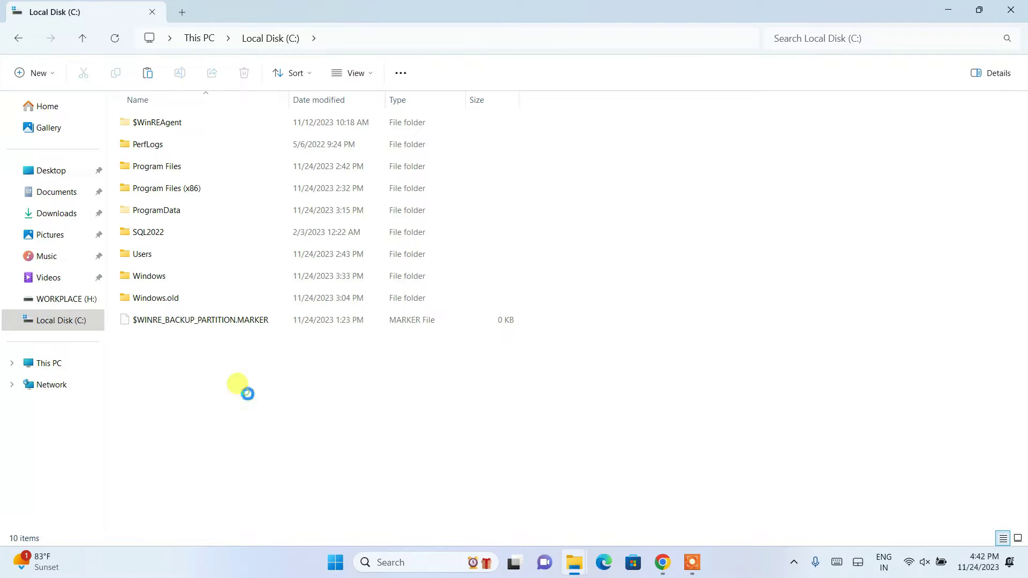
pyautogui.click(167, 384)
pyautogui.doubleClick(157, 343)
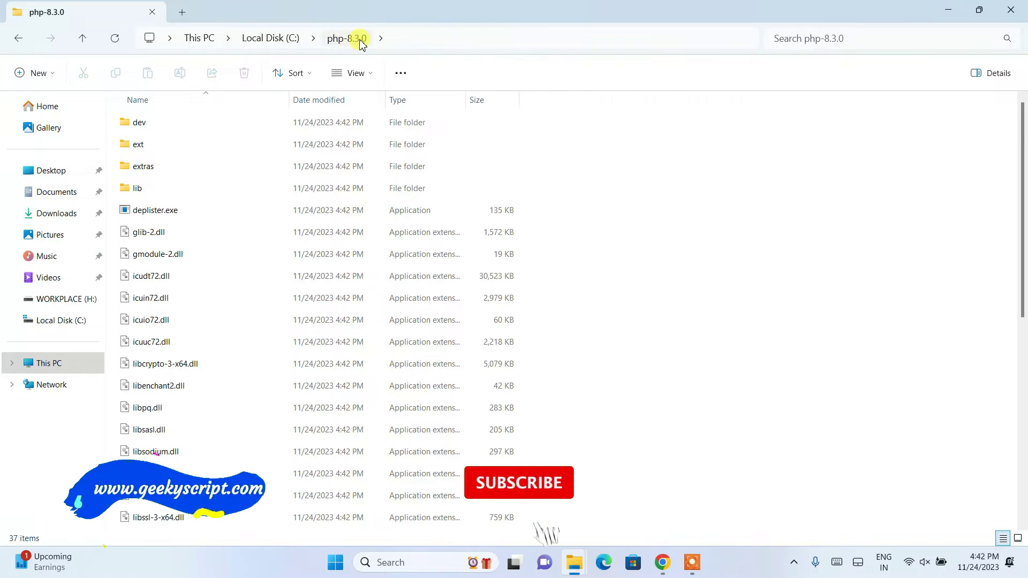
pyautogui.scroll(-5, 241, 271)
pyautogui.scroll(-1, 240, 271)
pyautogui.scroll(6, 242, 276)
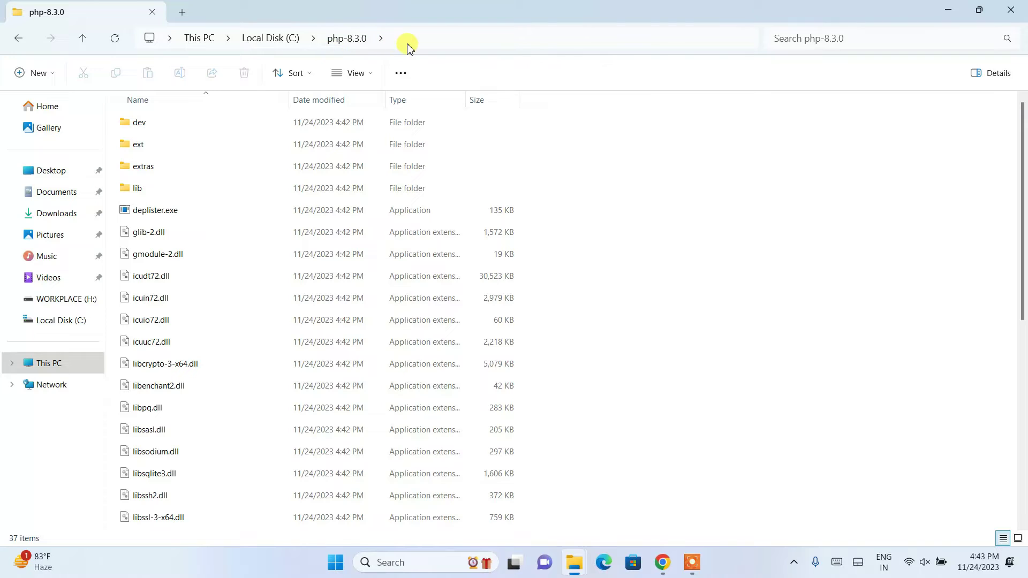
# Step: Copy the C:\php-8.3.0 path from the address bar and search Windows for 'environ'
pyautogui.click(451, 40)
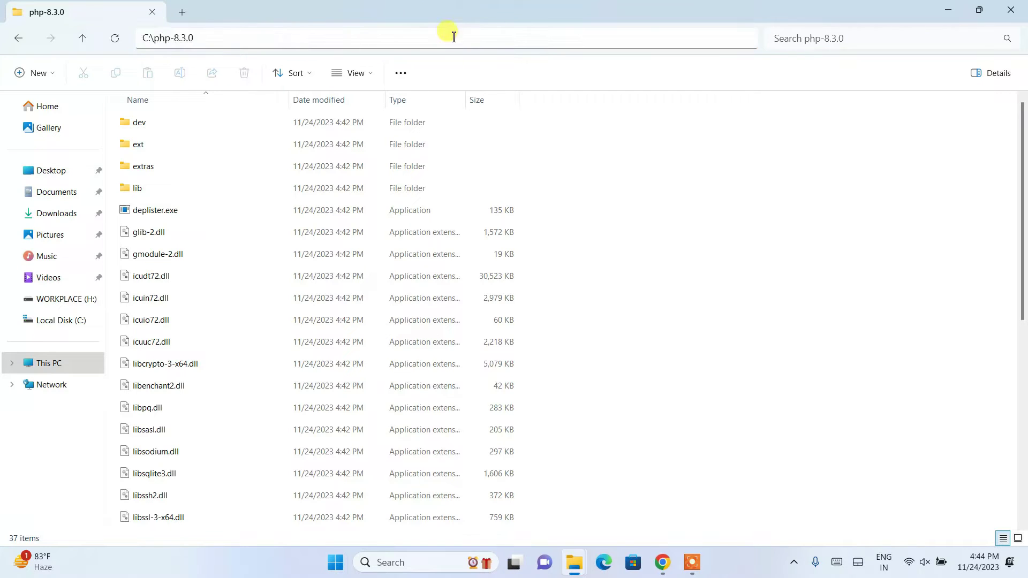
pyautogui.rightClick(422, 41)
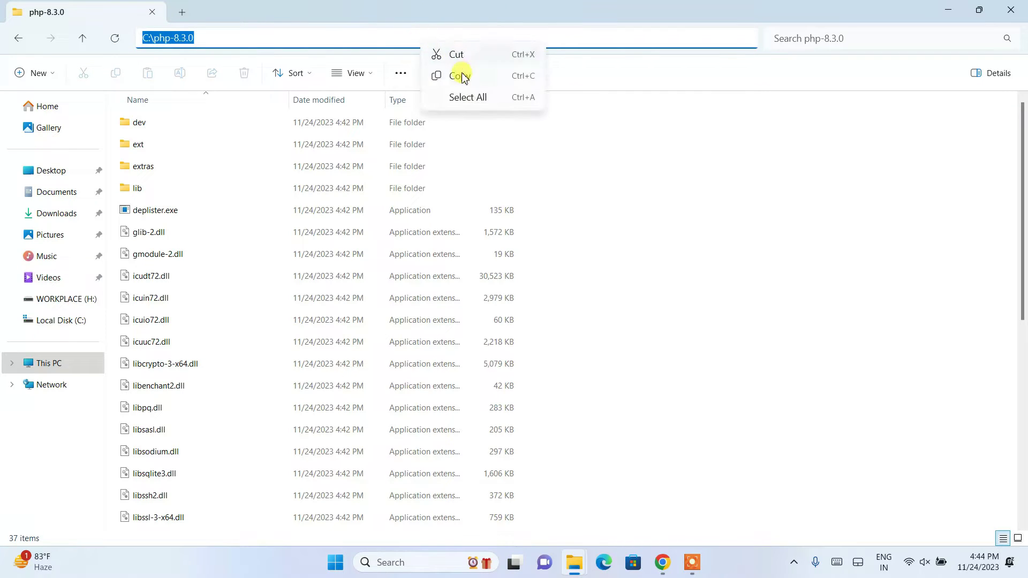
pyautogui.click(462, 78)
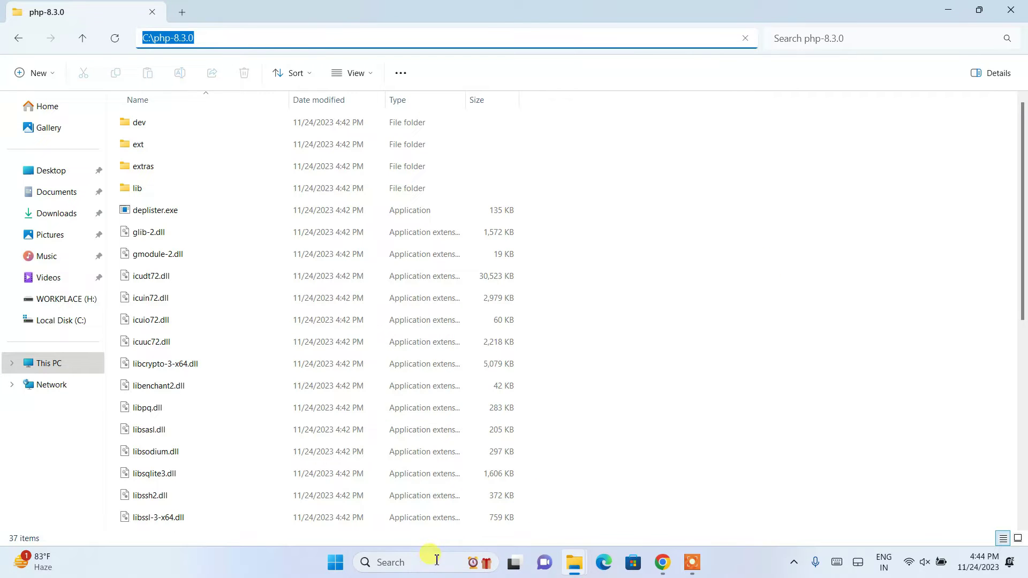
pyautogui.click(420, 565)
pyautogui.write('environ')
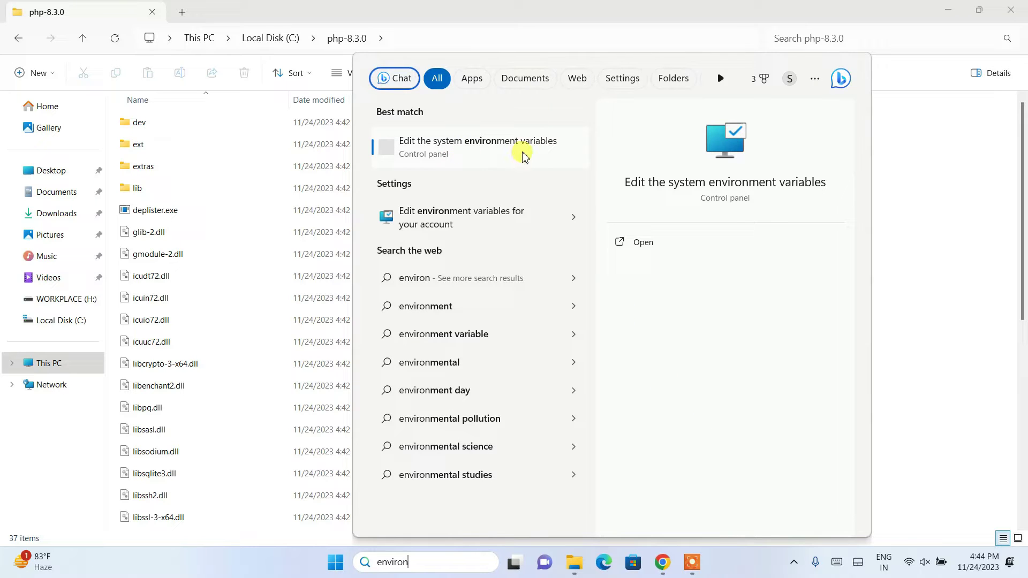
# Step: Open Environment Variables and start editing the system Path variable
pyautogui.click(503, 155)
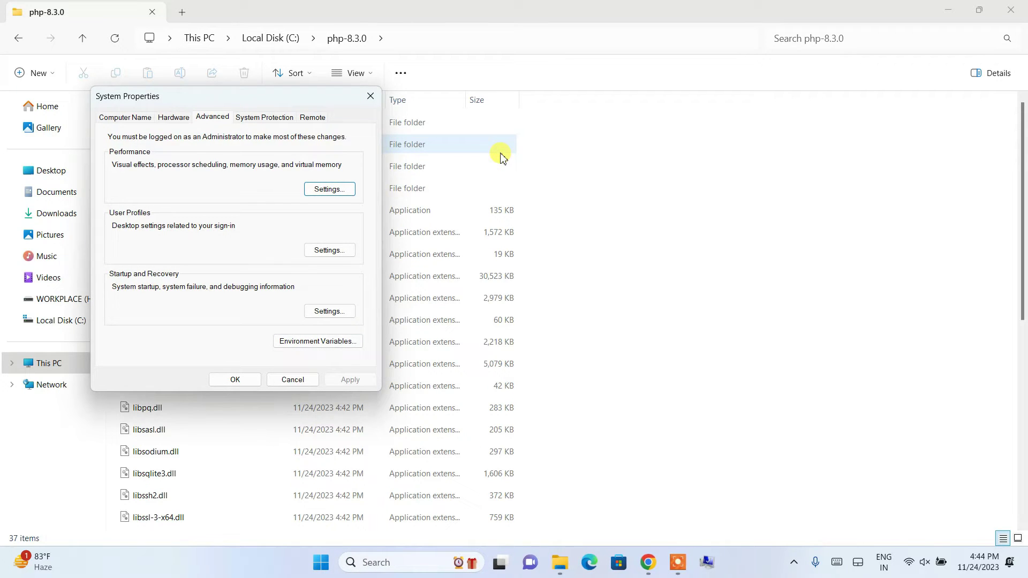
pyautogui.click(317, 343)
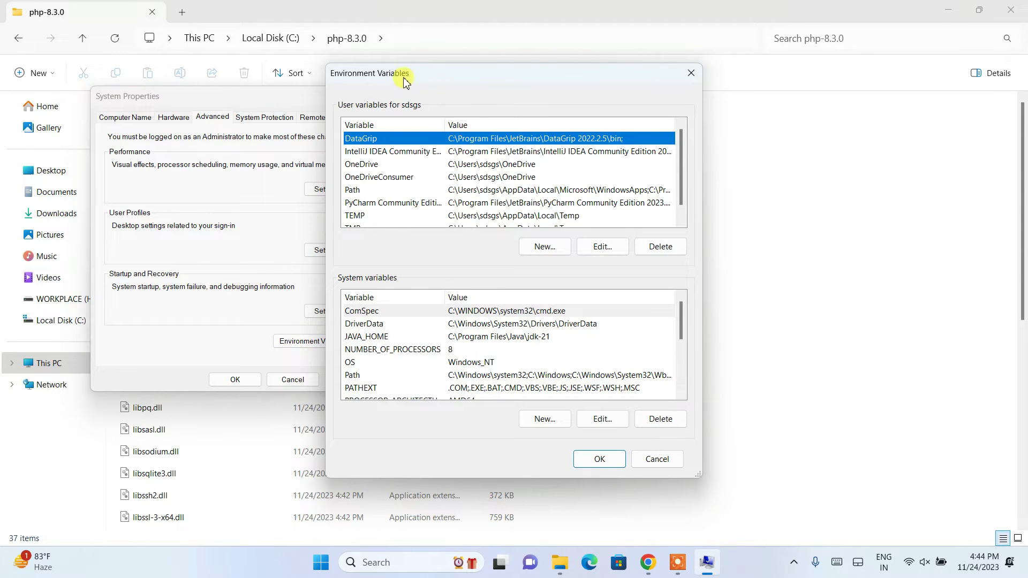
pyautogui.moveTo(401, 81)
pyautogui.mouseDown()
pyautogui.moveTo(439, 76)
pyautogui.moveTo(415, 75)
pyautogui.mouseUp()
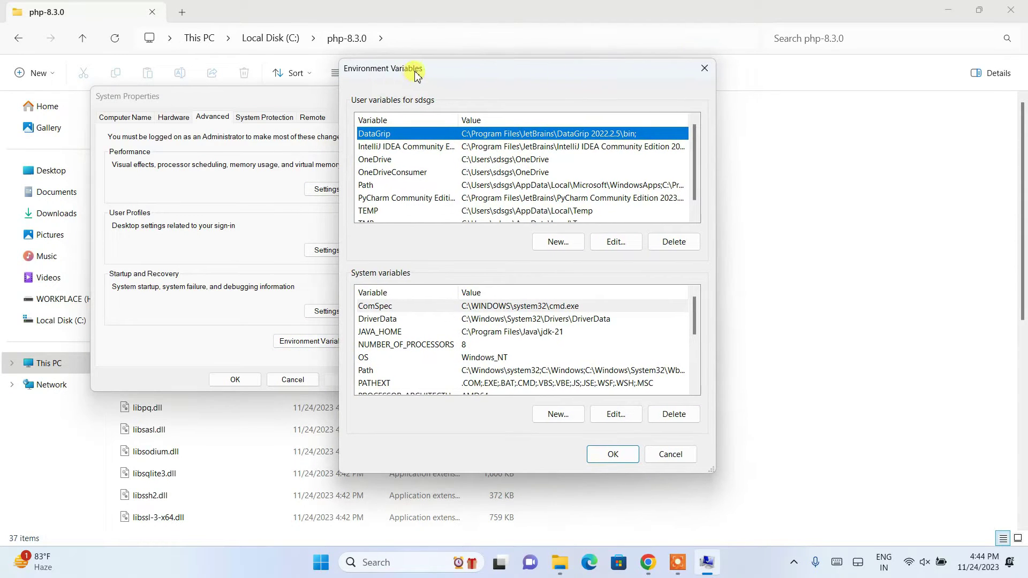
pyautogui.click(415, 370)
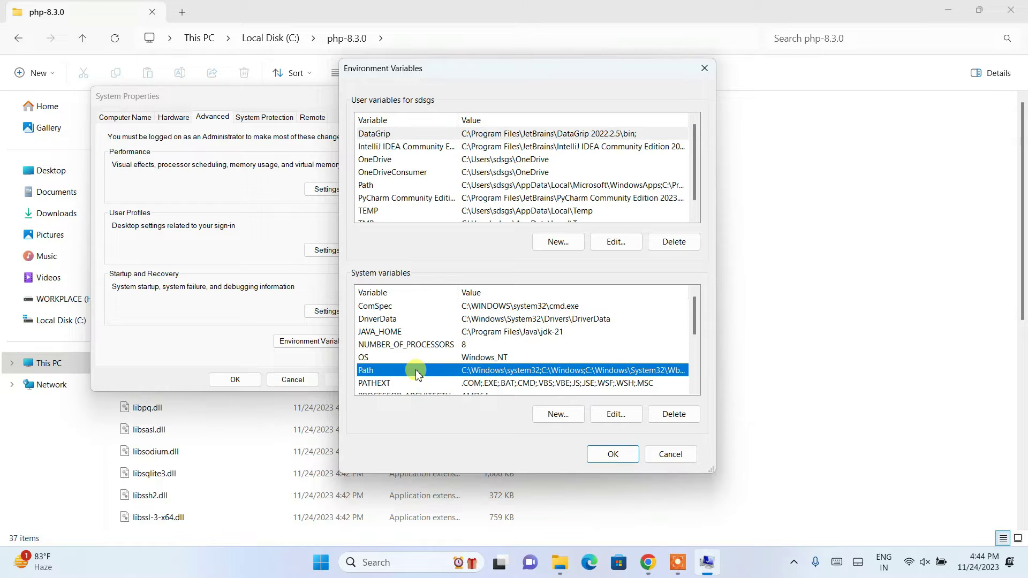
pyautogui.click(615, 414)
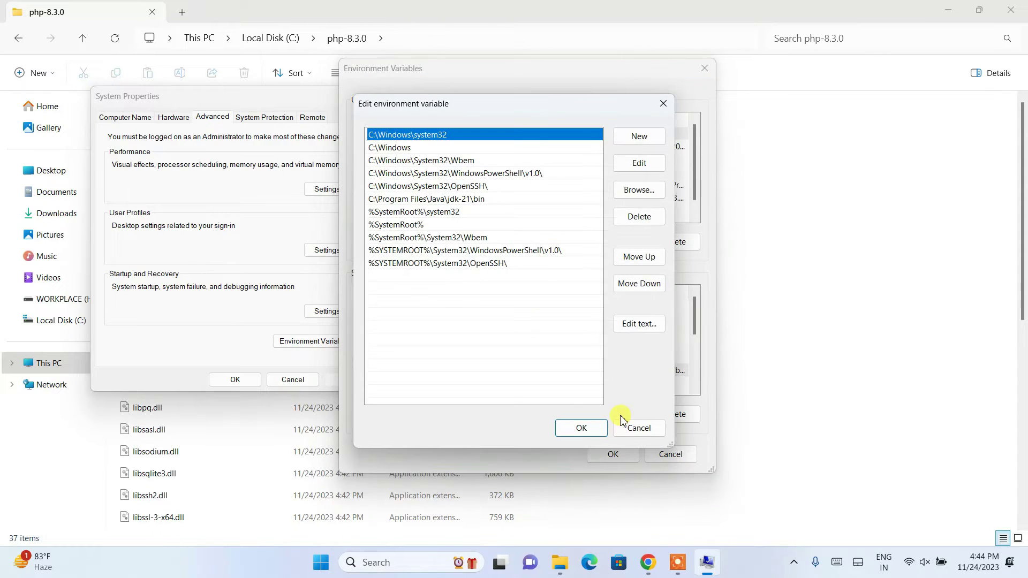
pyautogui.moveTo(403, 104); pyautogui.dragTo(430, 107)
# Step: Add C:\php-8.3.0 as a new Path entry and save with OK
pyautogui.click(667, 136)
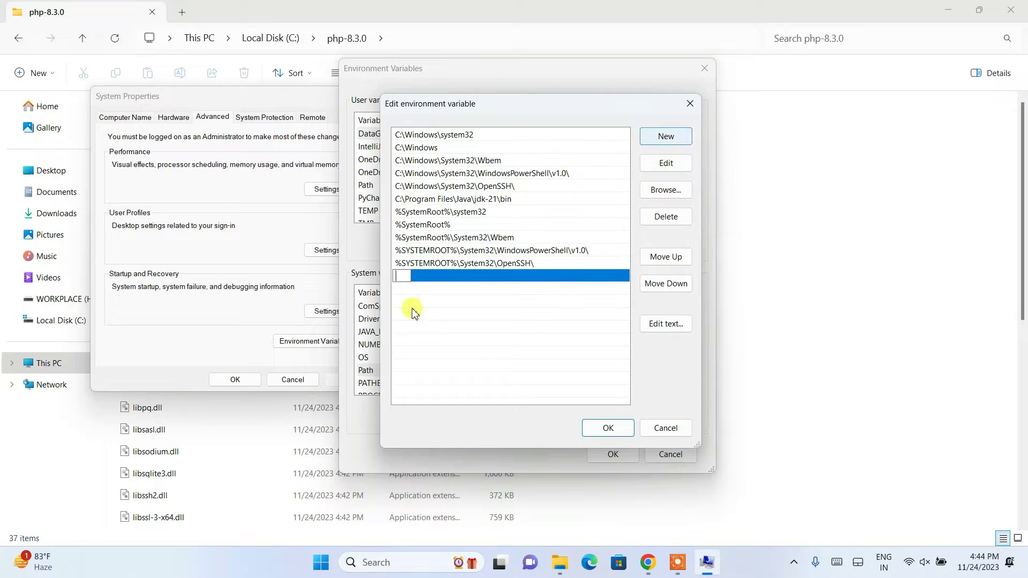
pyautogui.rightClick(408, 281)
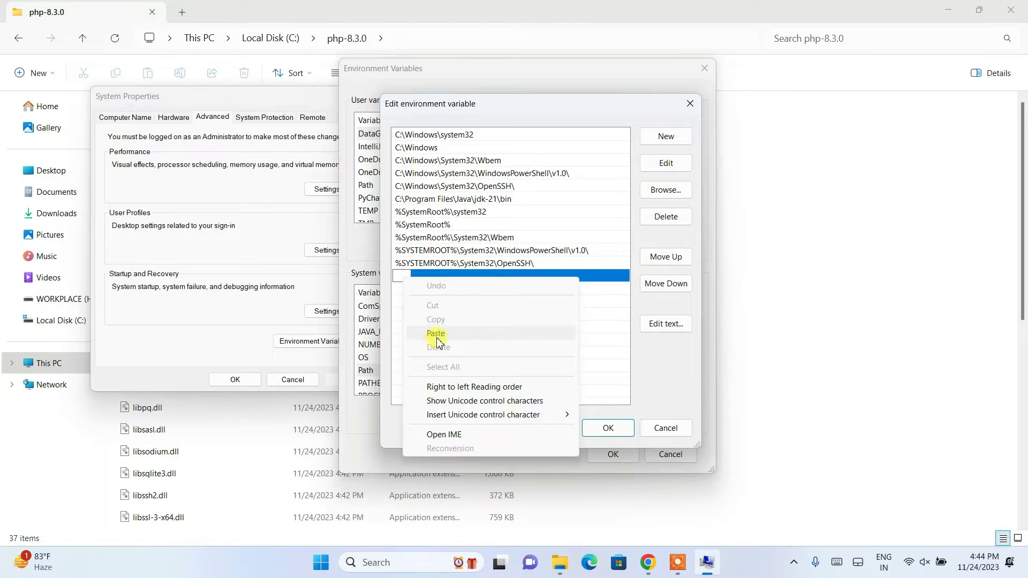
pyautogui.click(436, 337)
pyautogui.click(493, 327)
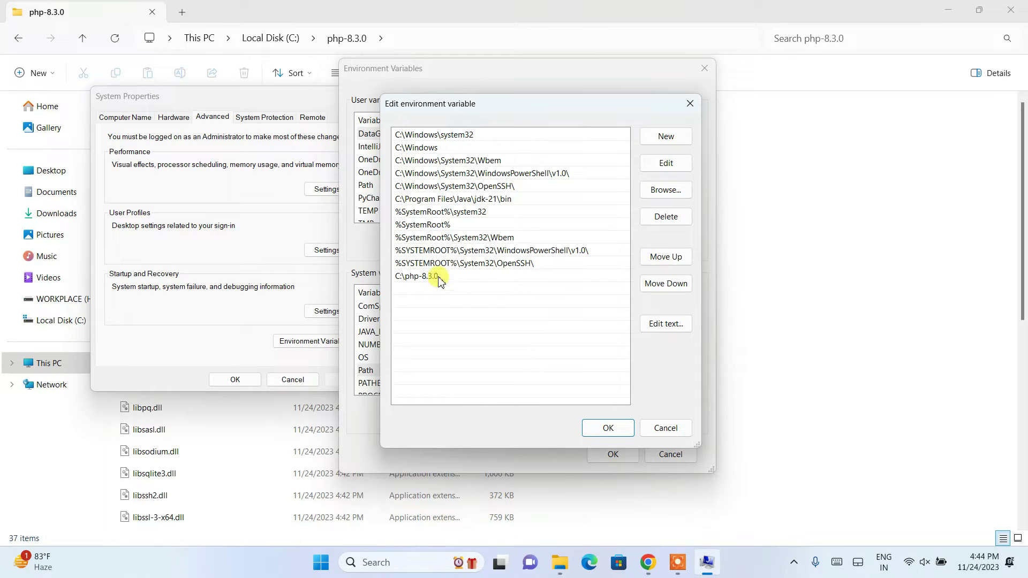
pyautogui.click(608, 429)
pyautogui.click(613, 453)
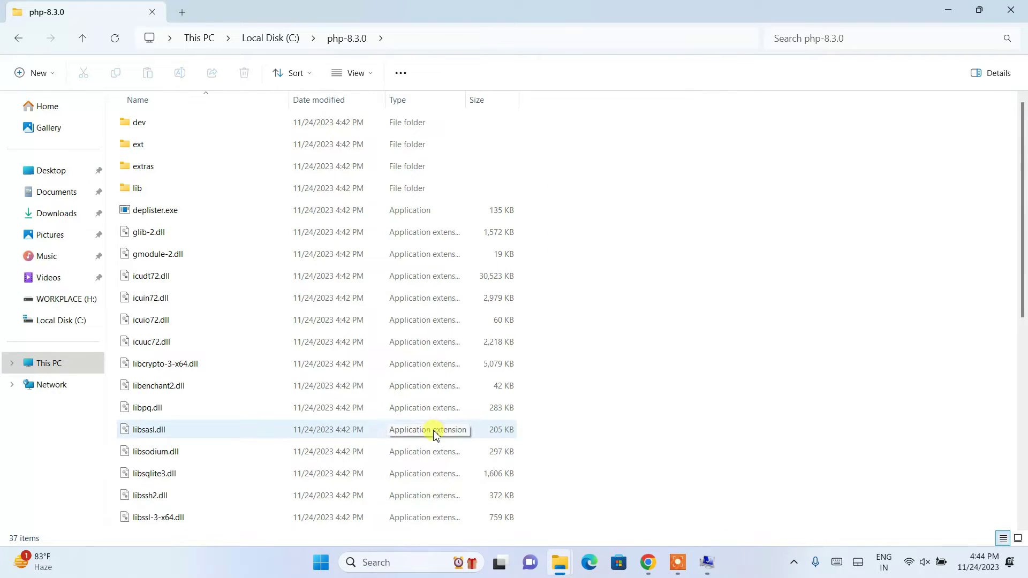
# Step: Close System Properties with OK and minimise both File Explorer windows
pyautogui.click(707, 569)
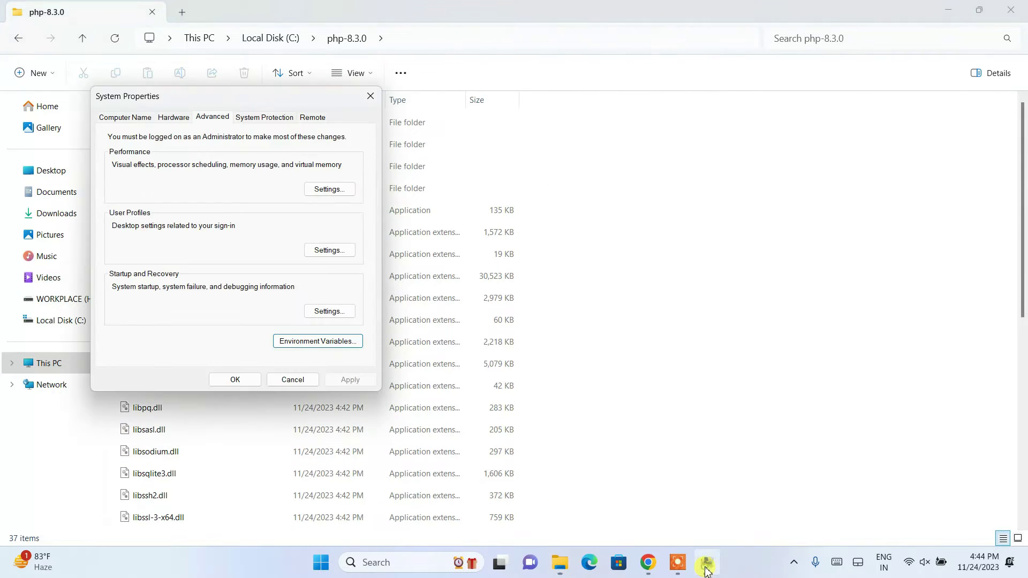
pyautogui.click(247, 380)
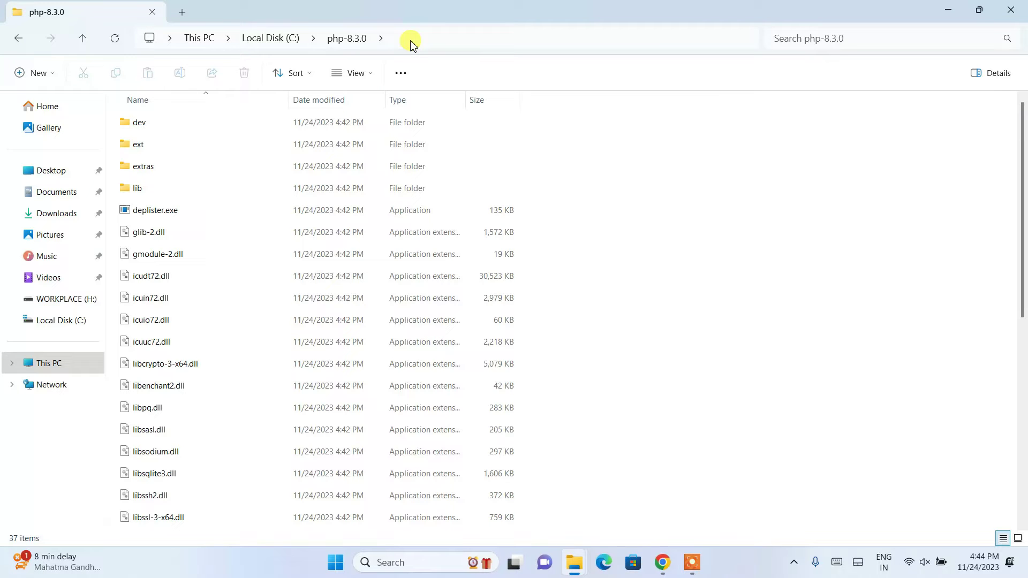
pyautogui.click(949, 10)
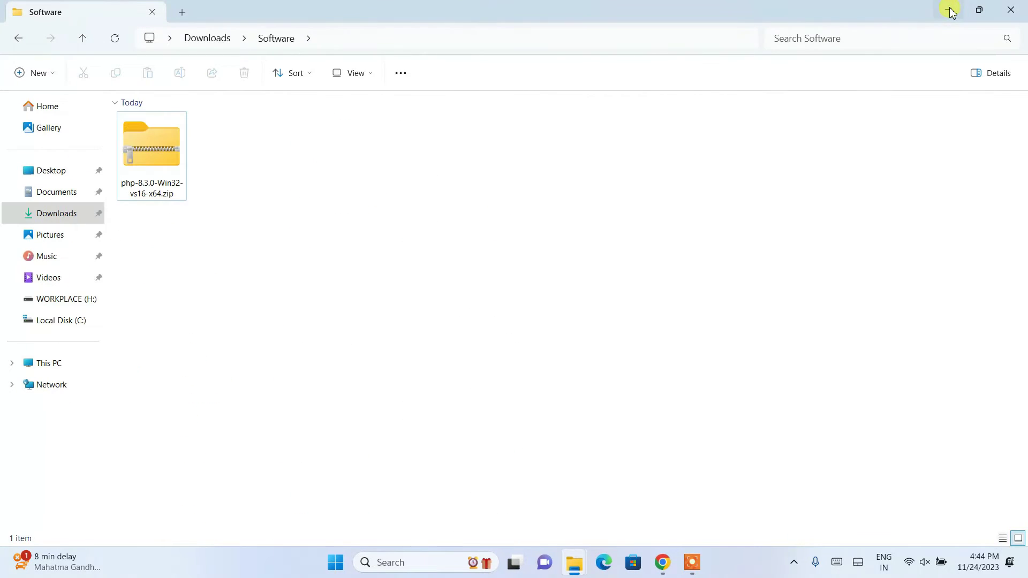
pyautogui.click(951, 10)
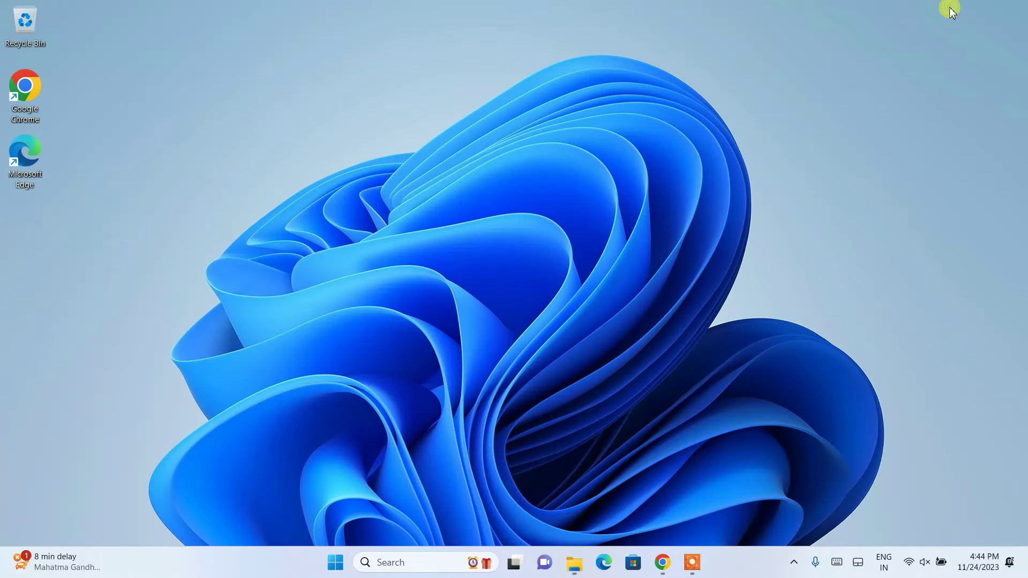
# Step: Launch Command Prompt by searching Windows for 'cmd'
pyautogui.click(406, 562)
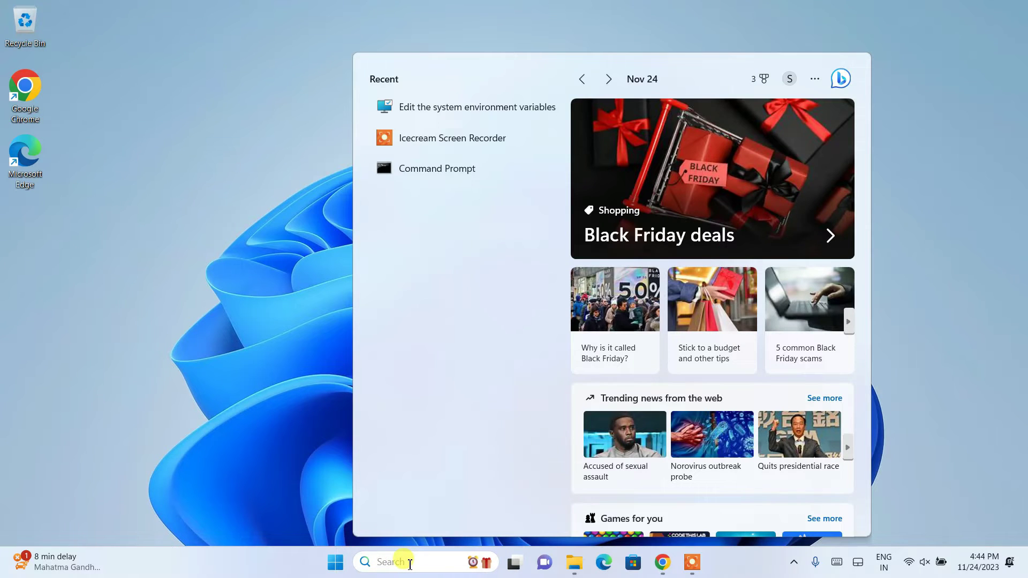
pyautogui.write('cmd')
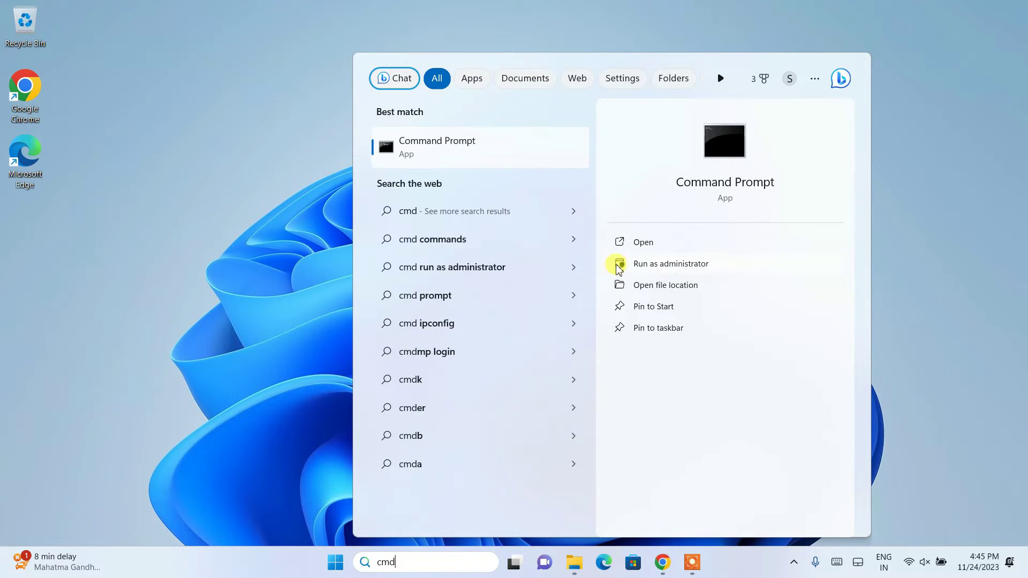
pyautogui.click(487, 149)
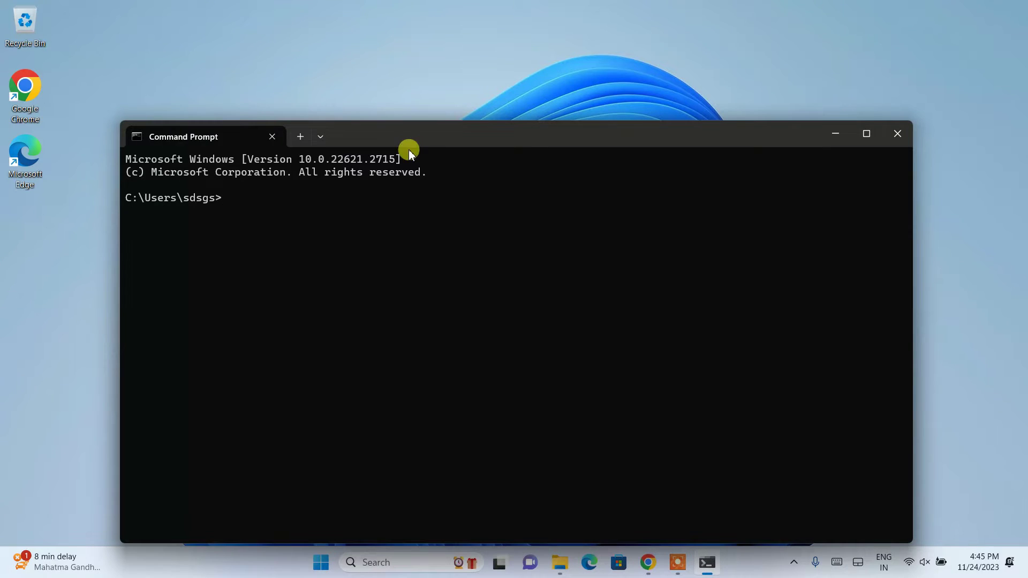
pyautogui.moveTo(421, 141); pyautogui.dragTo(430, 99)
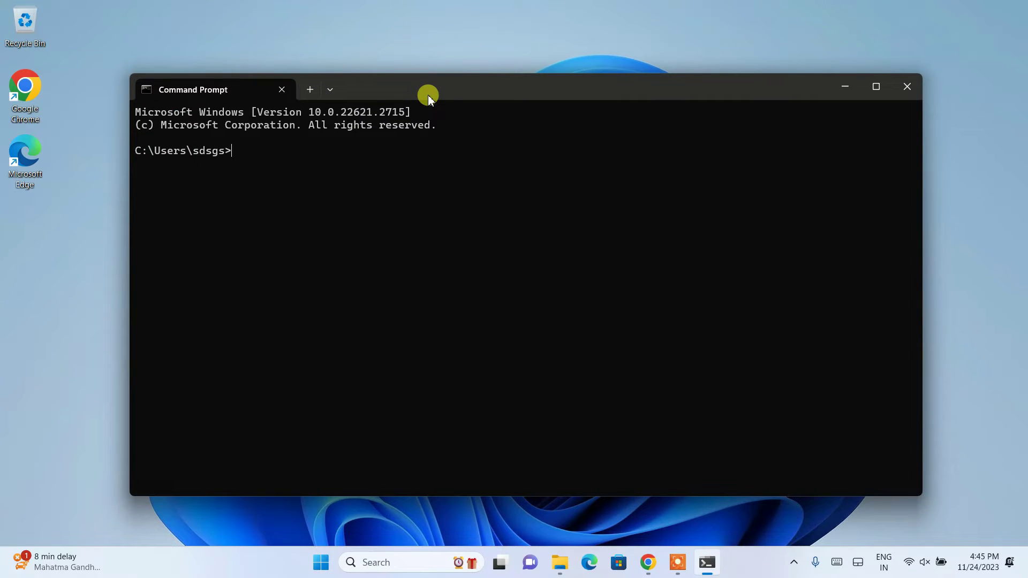
# Step: Run php --version, check it reports PHP 8.3.0, and close the window
pyautogui.write('php --version')
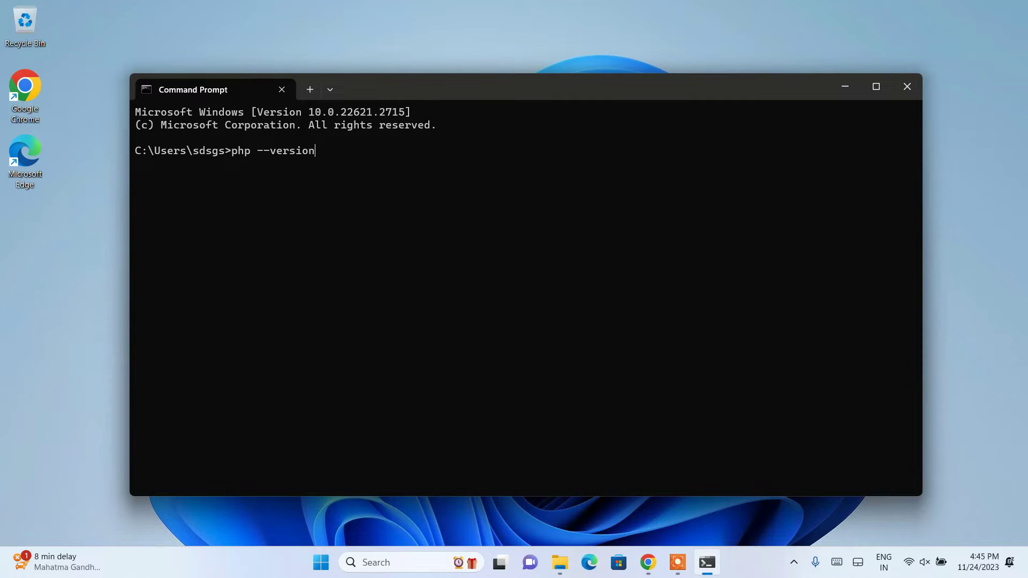
pyautogui.press('Return')
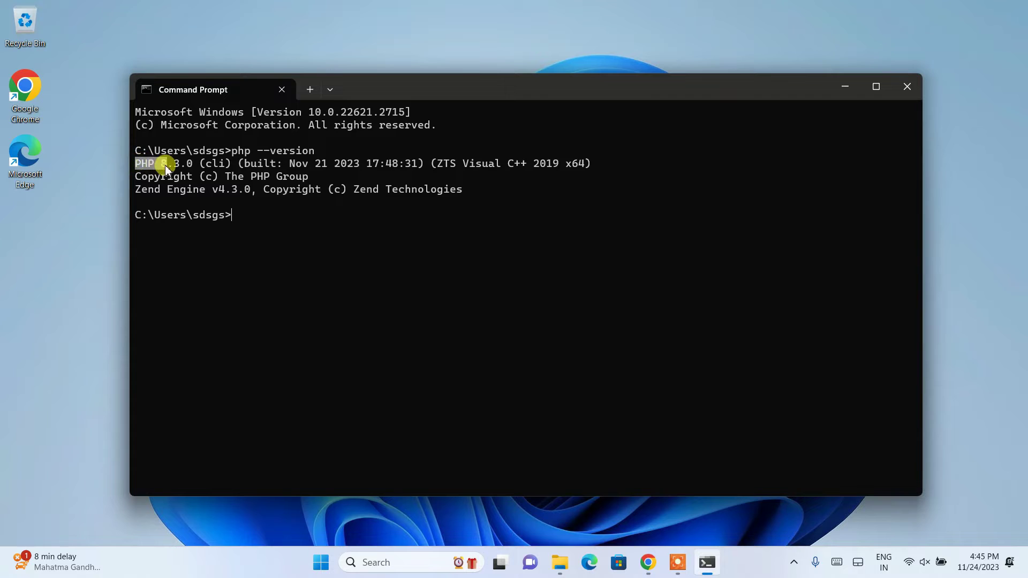
pyautogui.click(193, 167)
pyautogui.moveTo(134, 164); pyautogui.dragTo(275, 177)
pyautogui.click(289, 198)
pyautogui.click(904, 90)
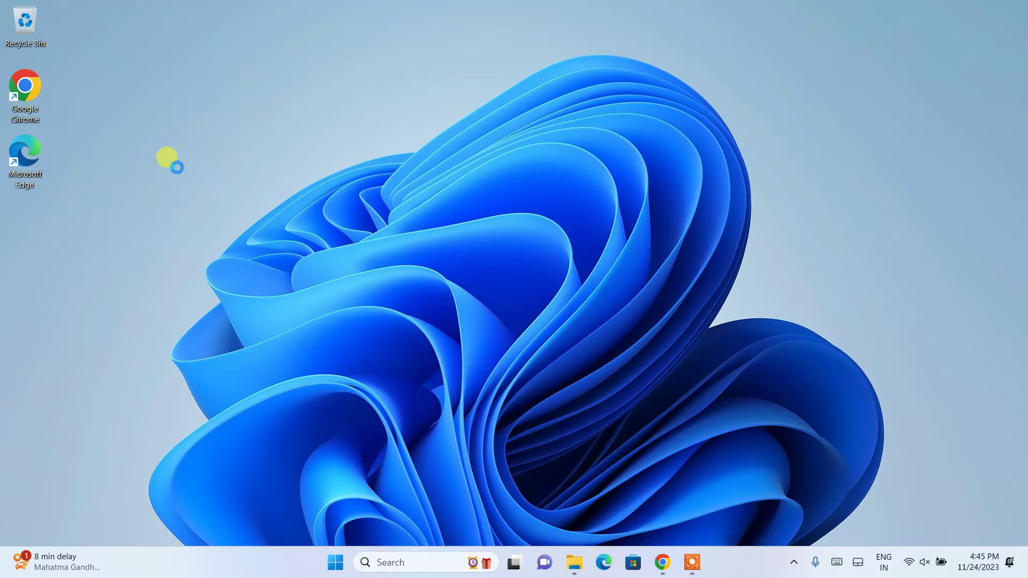
# Step: Create a new folder named php on the desktop
pyautogui.rightClick(176, 111)
pyautogui.moveTo(156, 117)
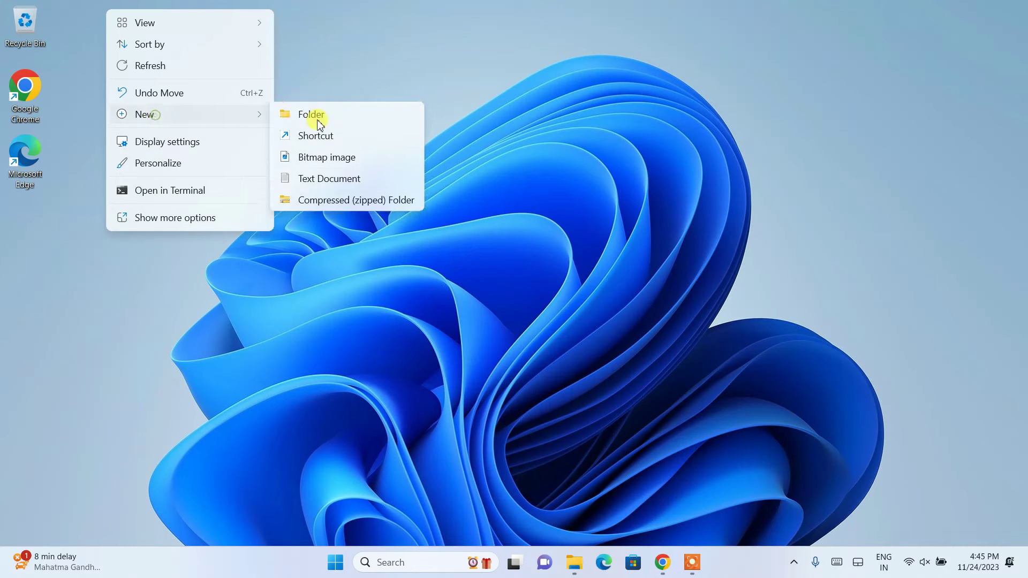
pyautogui.click(318, 120)
pyautogui.write('php')
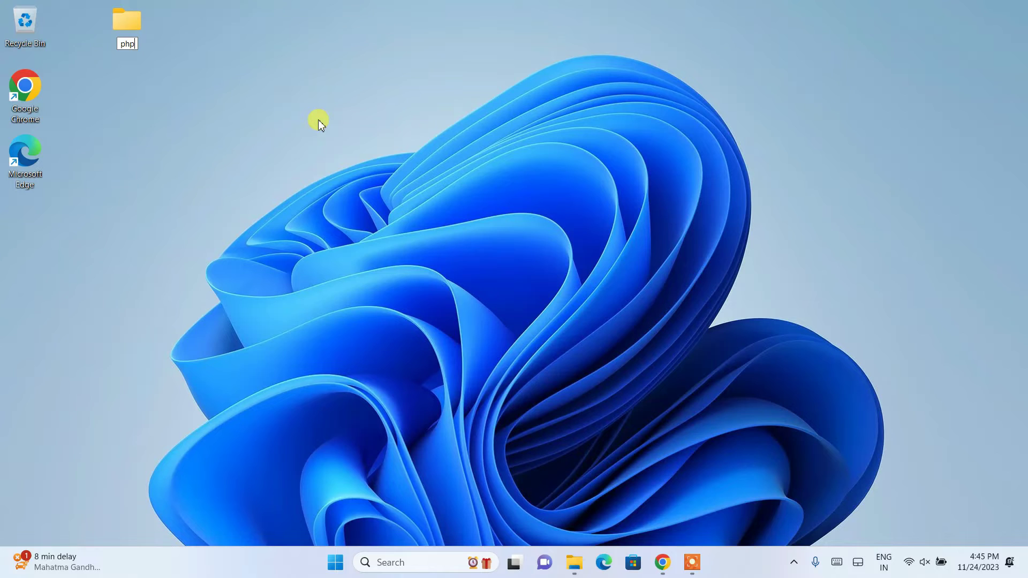
pyautogui.press('Return')
pyautogui.press('Return')
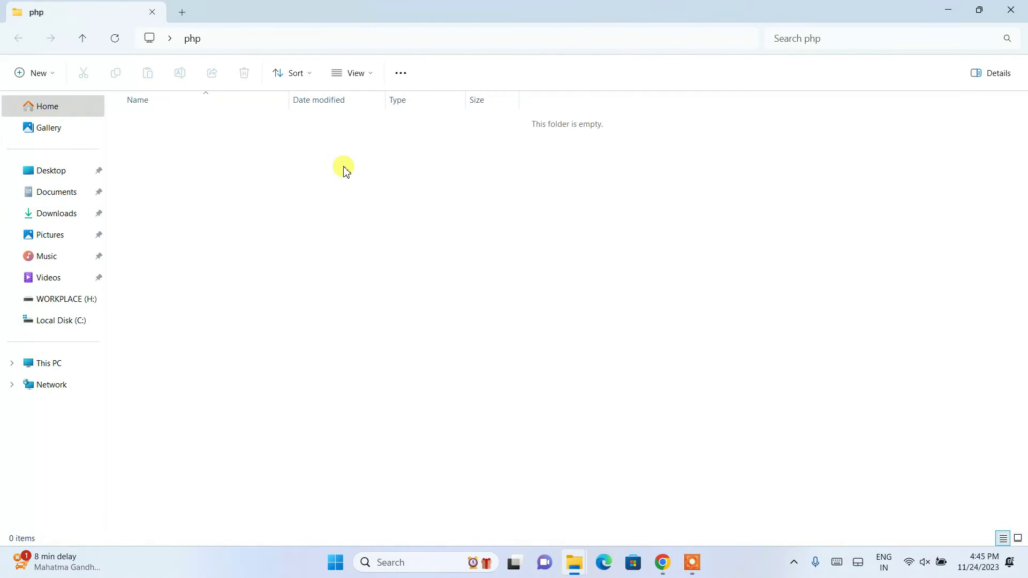
# Step: In the php folder, create a text document renamed Hello.php, accepting the extension change
pyautogui.rightClick(346, 169)
pyautogui.moveTo(513, 281)
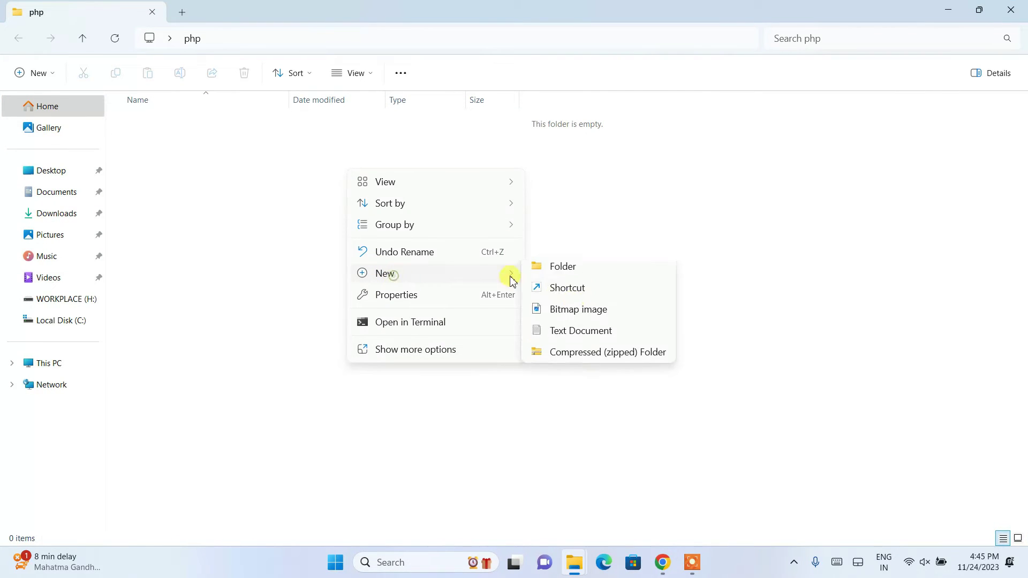
pyautogui.click(581, 331)
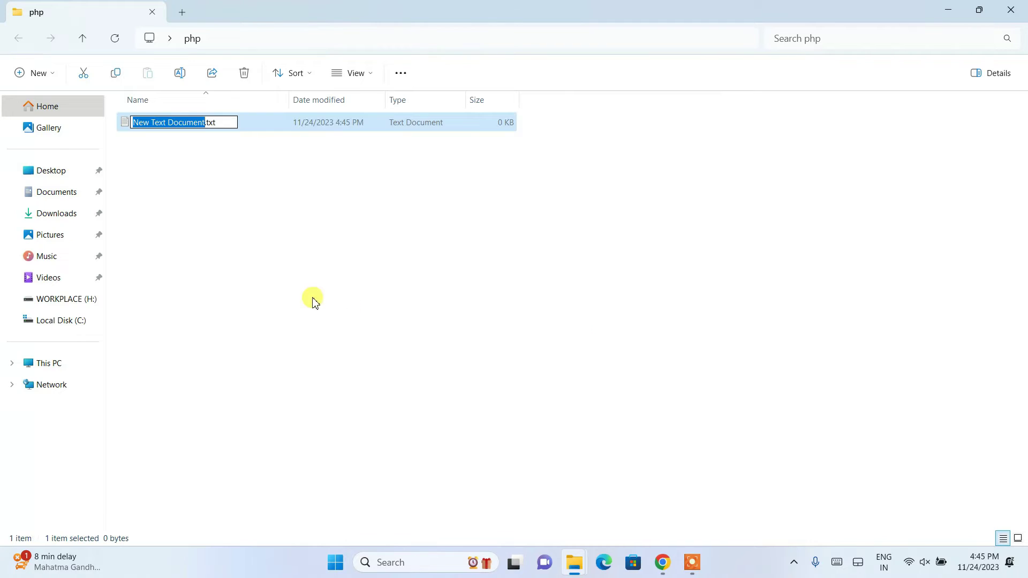
pyautogui.write('Hello')
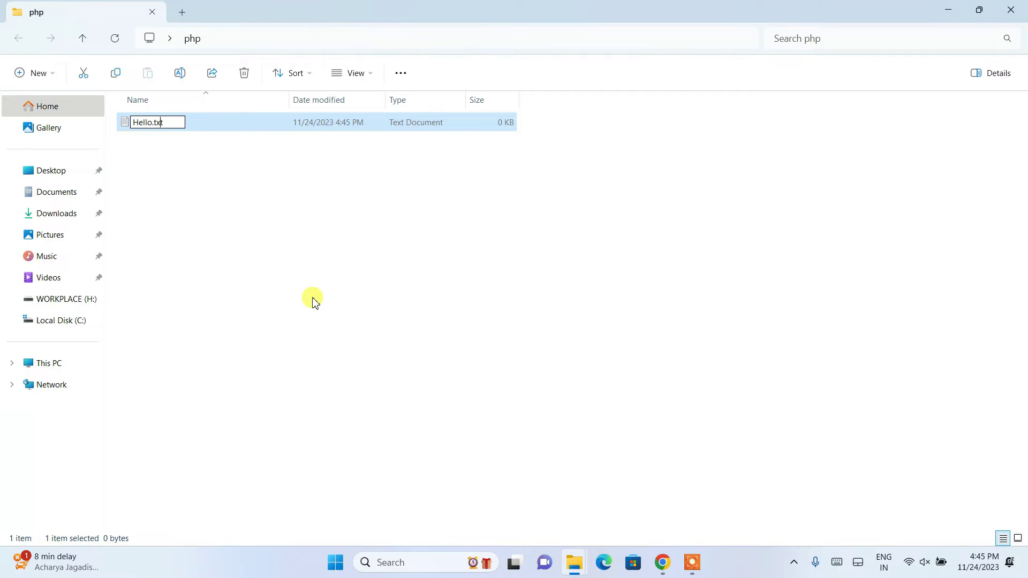
pyautogui.press('BackSpace')
pyautogui.write('php')
pyautogui.press('Return')
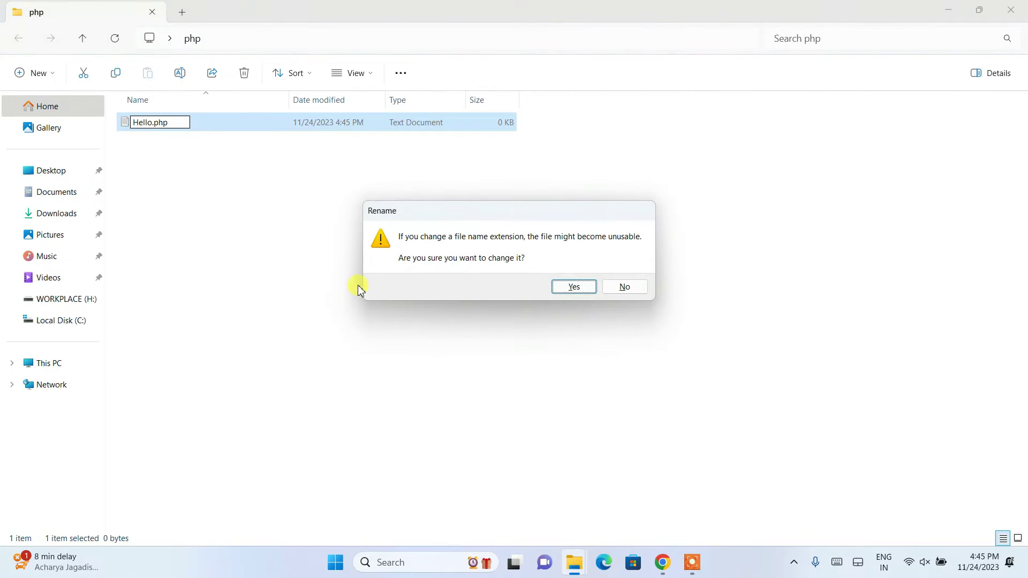
pyautogui.click(571, 288)
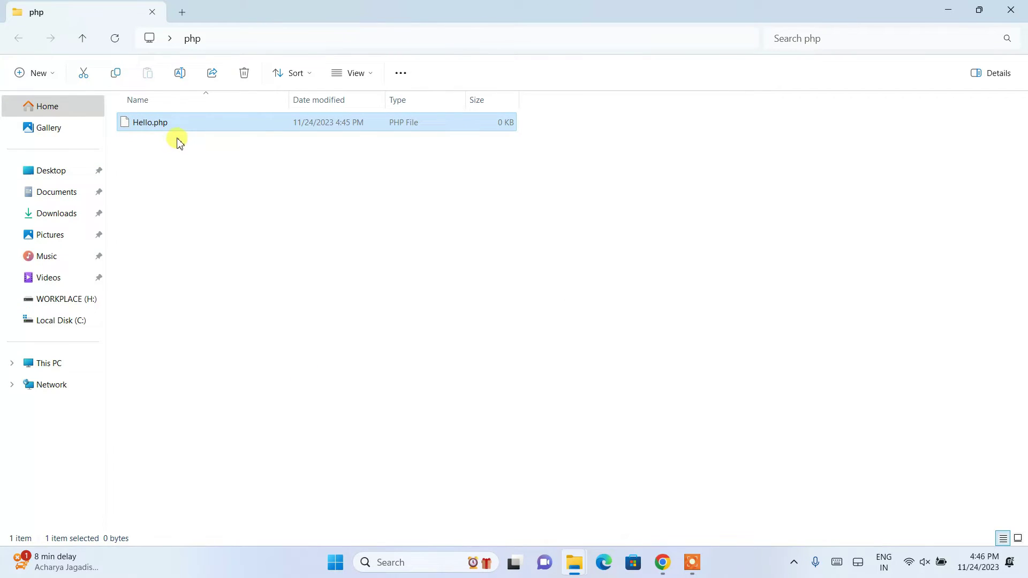
pyautogui.click(167, 155)
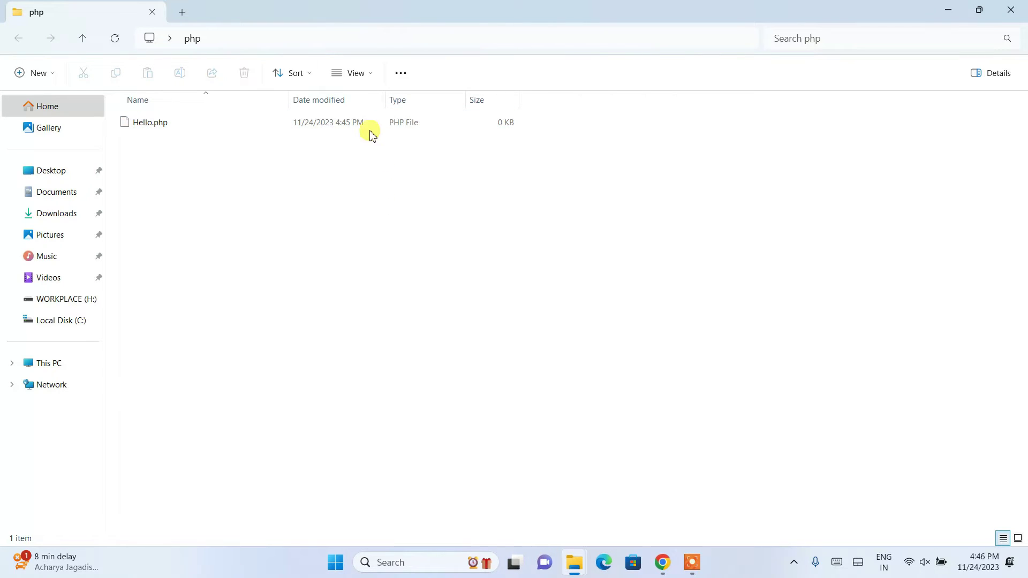
# Step: Turn on file name extensions in the view options and select Hello.php
pyautogui.click(356, 73)
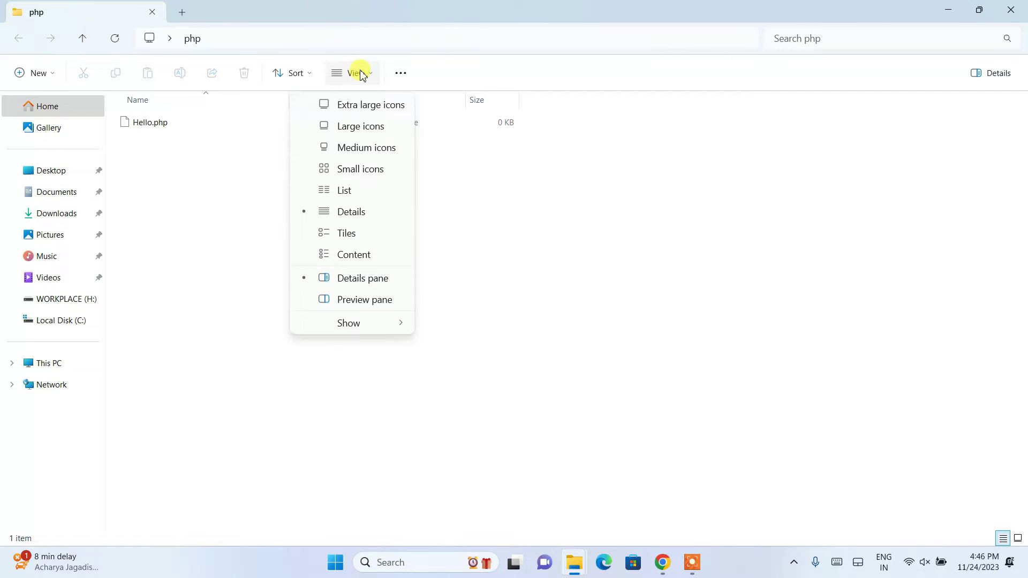
pyautogui.moveTo(355, 335)
pyautogui.click(477, 400)
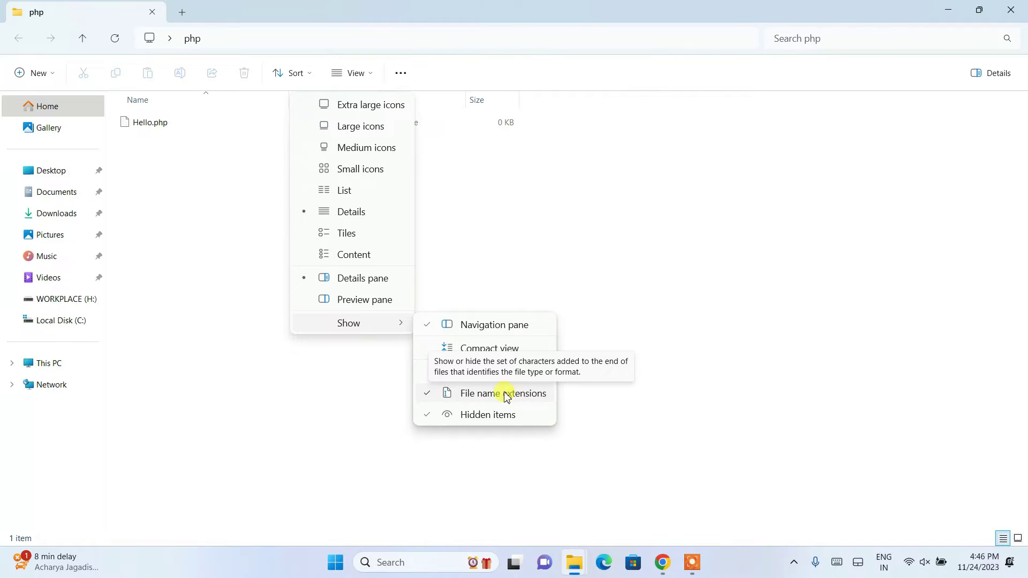
pyautogui.click(529, 297)
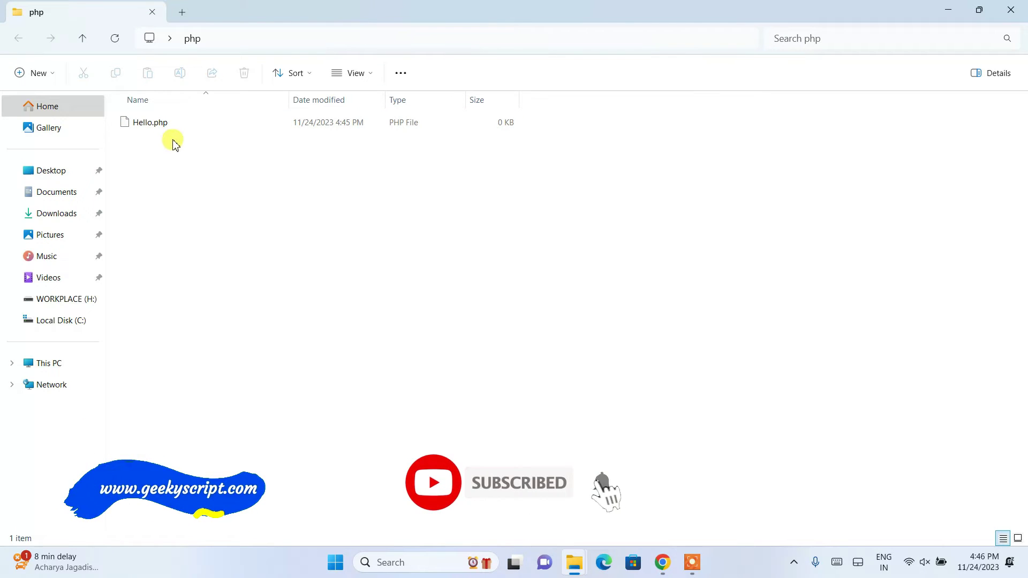
pyautogui.click(190, 120)
# Step: Open Hello.php in Notepad and dismiss the autosave tip
pyautogui.rightClick(191, 121)
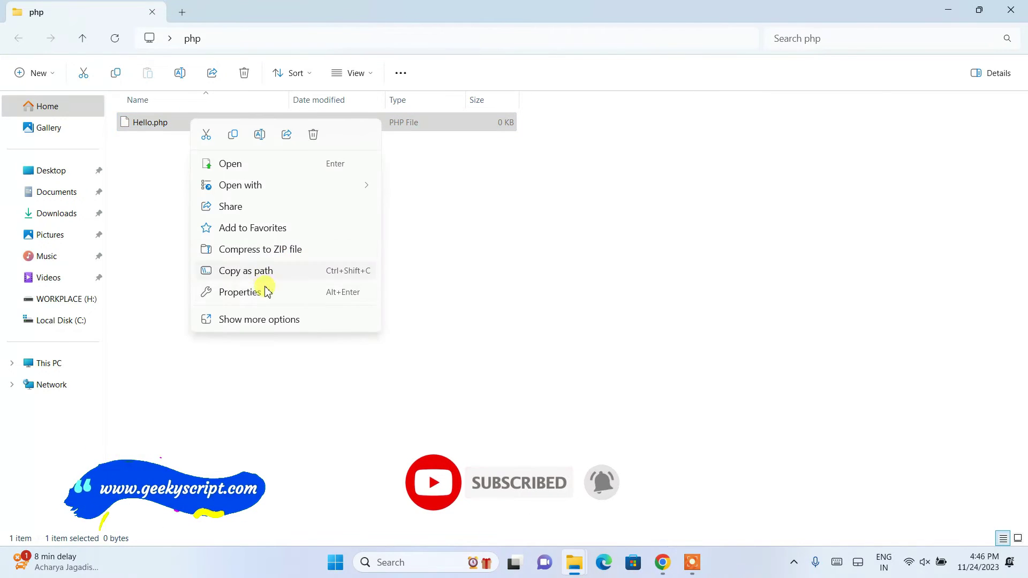
pyautogui.moveTo(246, 187)
pyautogui.click(448, 187)
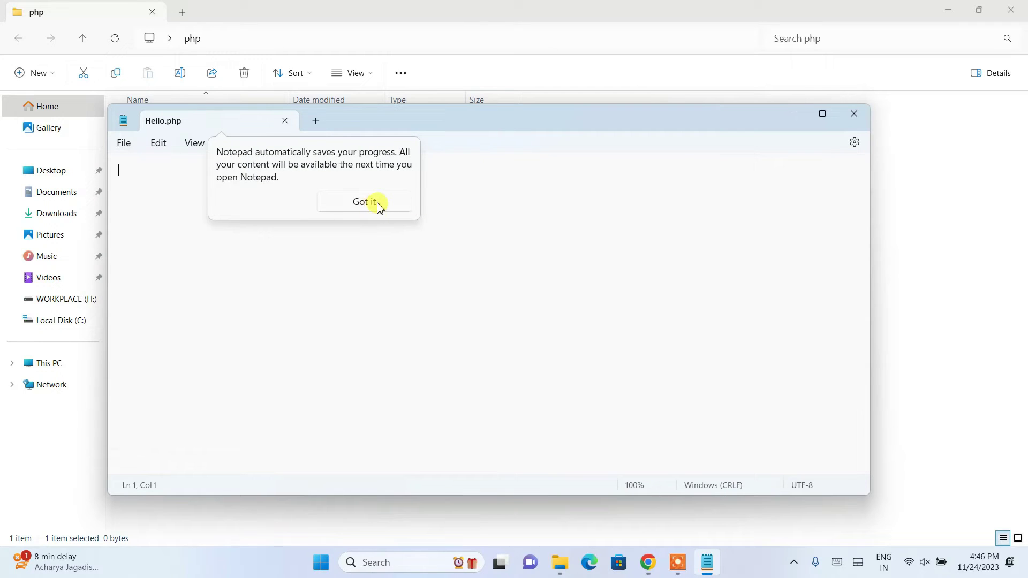
pyautogui.click(377, 205)
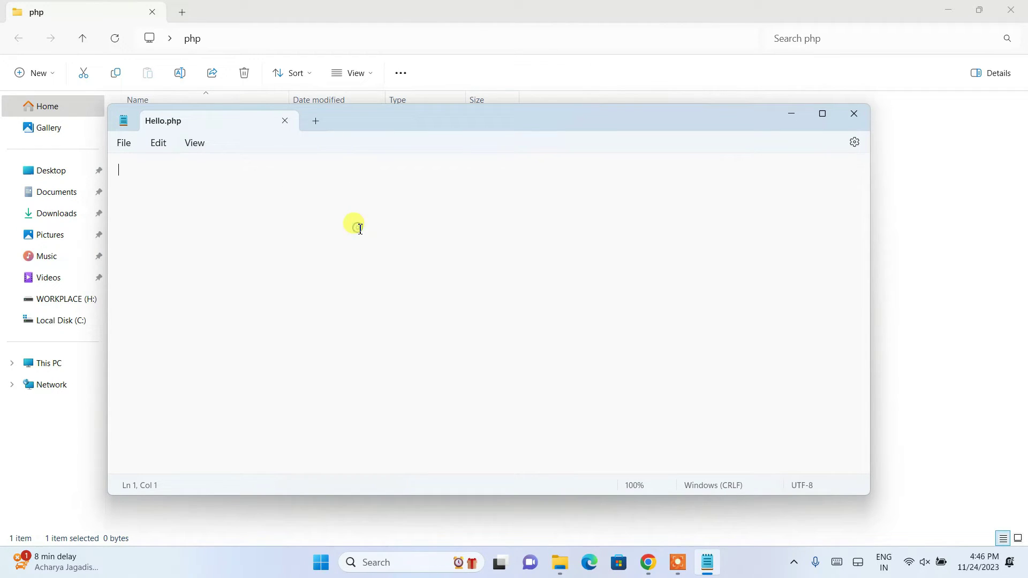
# Step: Write <?php echo "Hello World"; ?> in the file and save it
pyautogui.write('<?php')
pyautogui.press('Return')
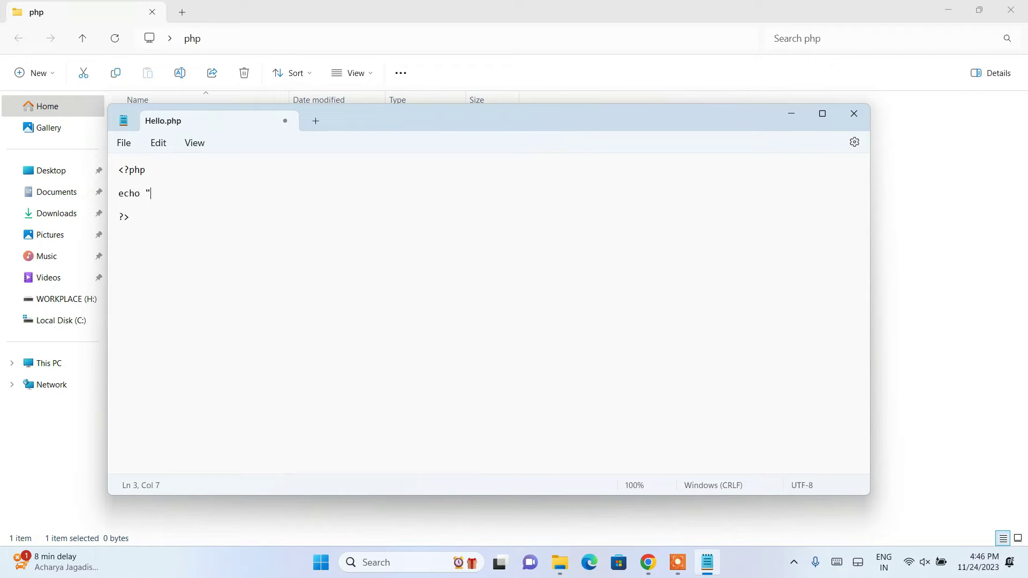
pyautogui.write('echo "";')
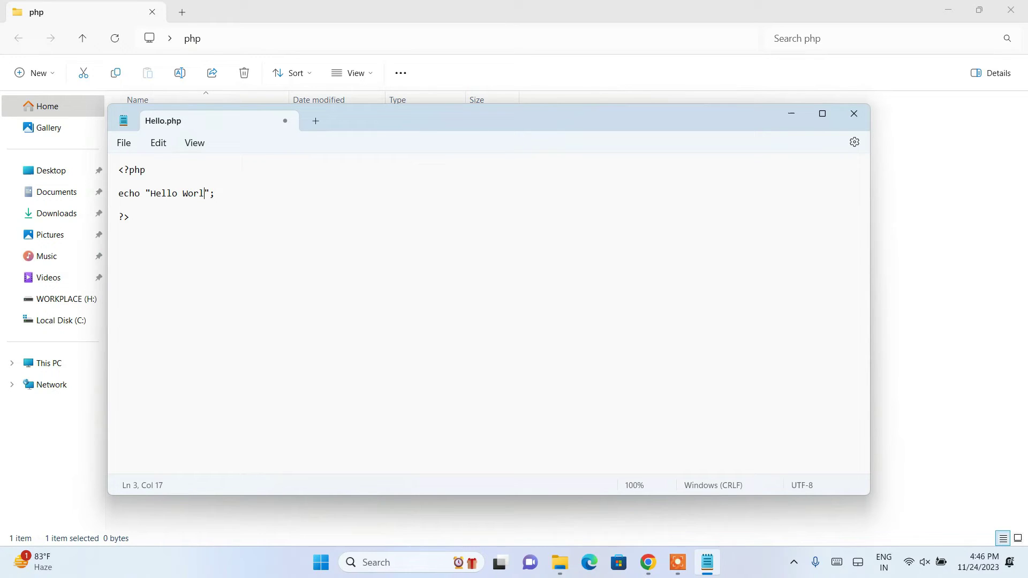
pyautogui.click(124, 142)
pyautogui.click(154, 238)
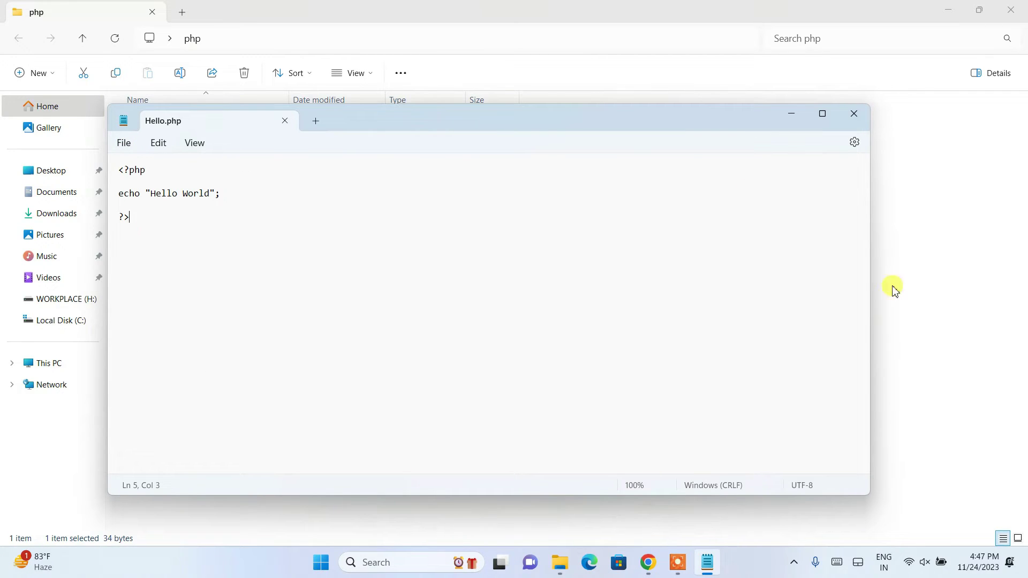
pyautogui.click(397, 12)
# Step: Open a command prompt in the php folder via cmd in the address bar
pyautogui.click(287, 43)
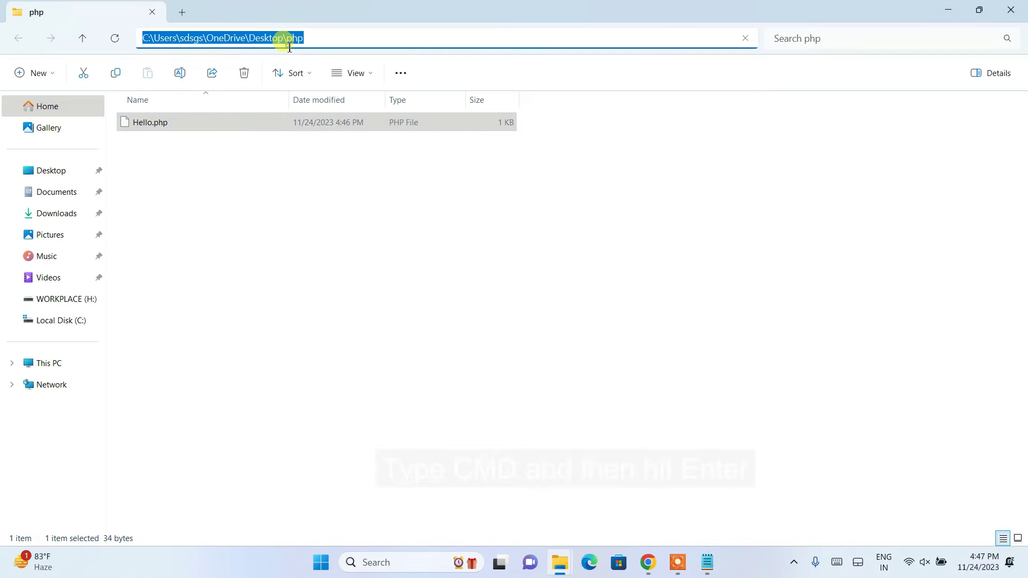
pyautogui.write('cmd')
pyautogui.press('Return')
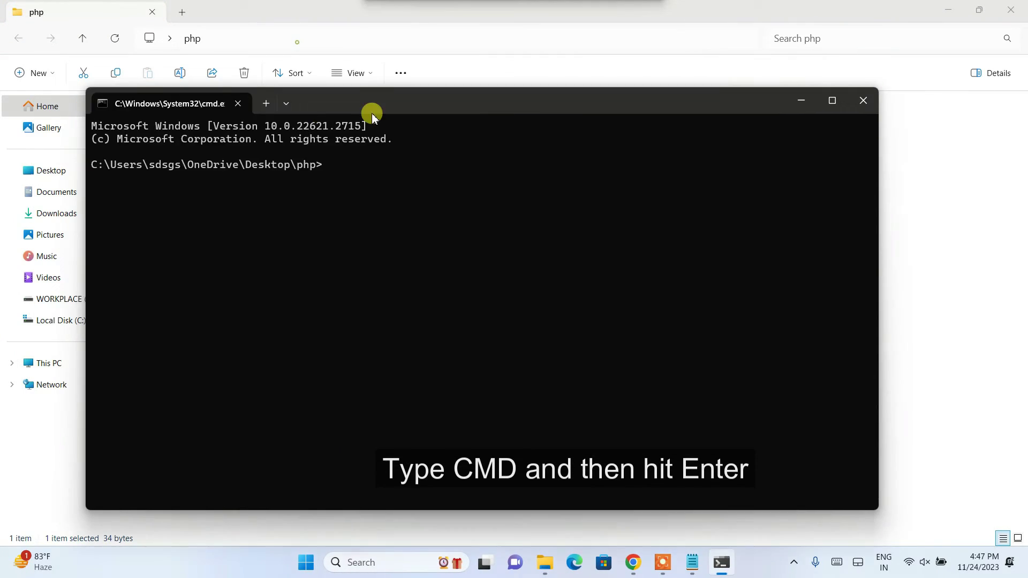
pyautogui.moveTo(372, 114); pyautogui.dragTo(490, 194)
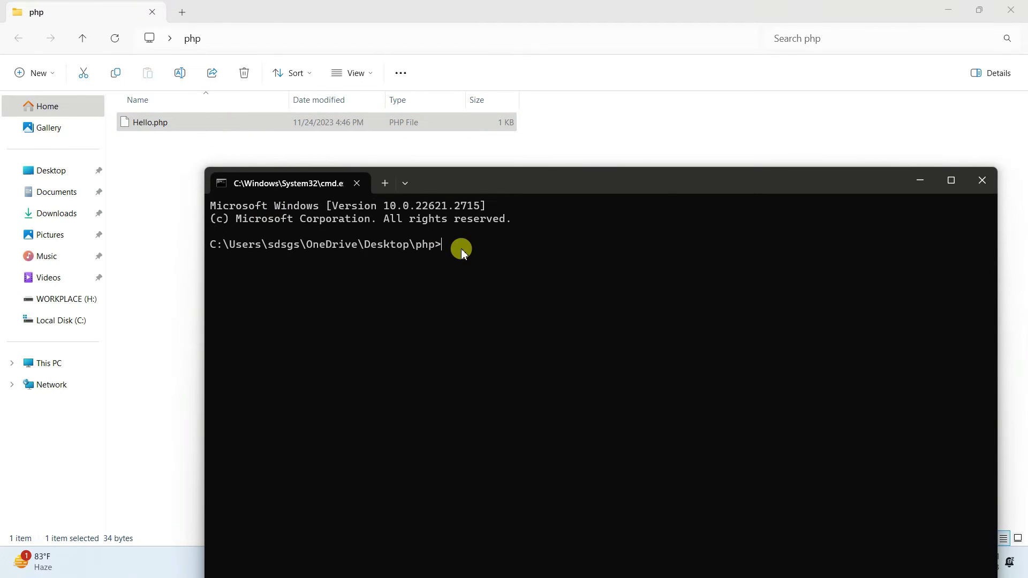
# Step: Run php Hello.php and check that it prints Hello World
pyautogui.write('php')
pyautogui.click(552, 466)
pyautogui.write('Hello.php')
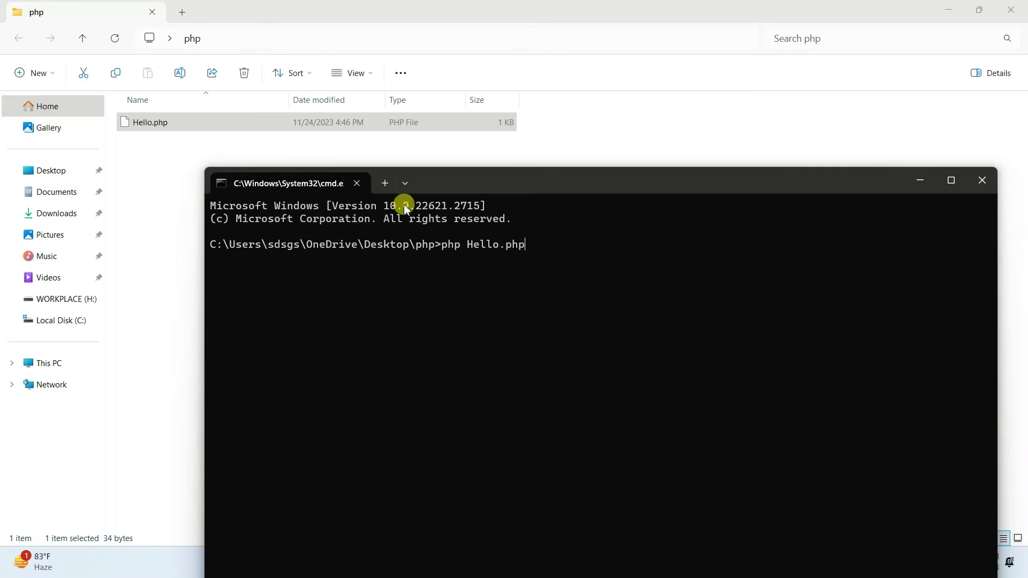
pyautogui.doubleClick(450, 246)
pyautogui.click(449, 245)
pyautogui.press('Return')
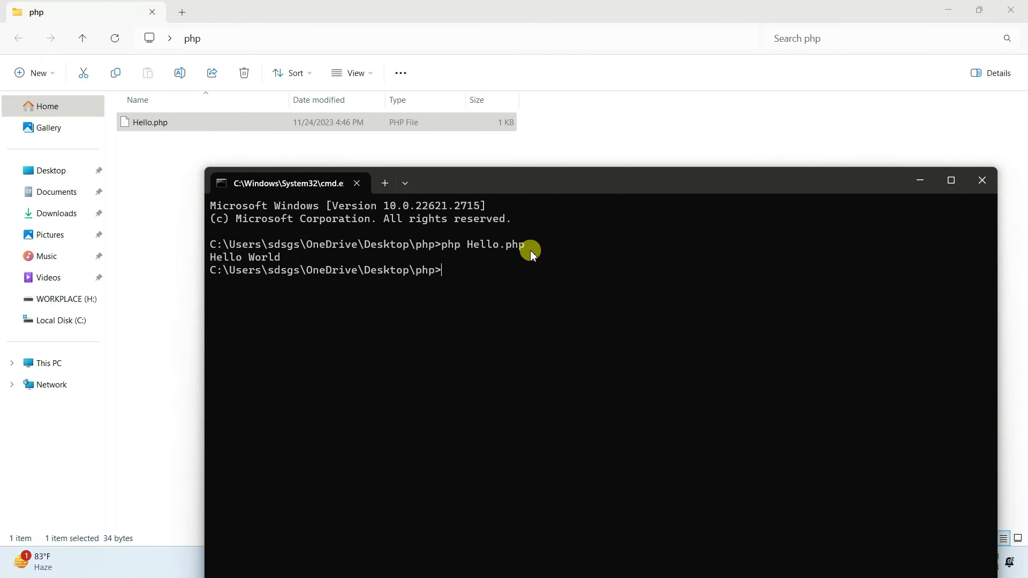
pyautogui.moveTo(293, 257); pyautogui.dragTo(203, 250)
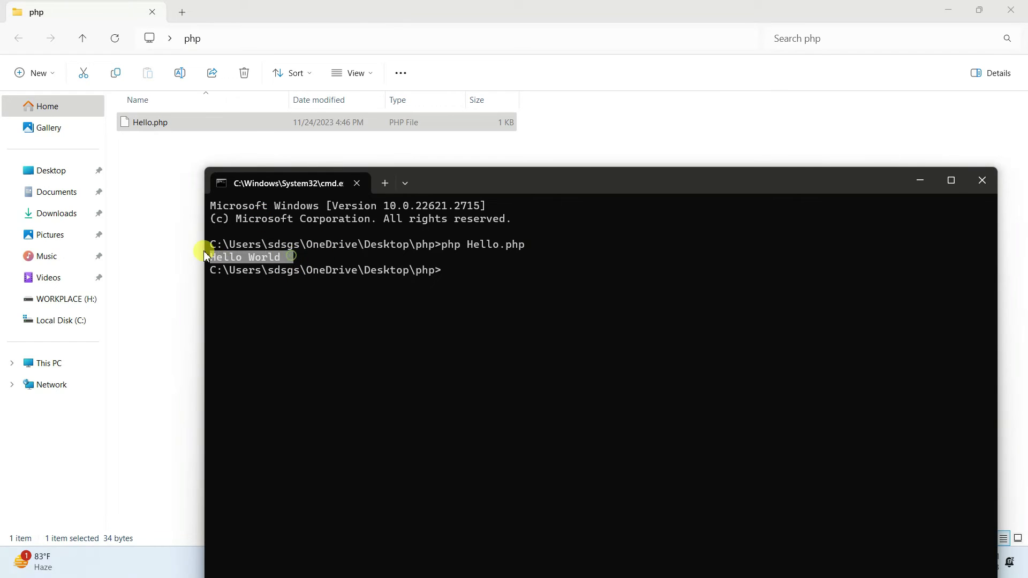
pyautogui.click(466, 279)
pyautogui.moveTo(523, 184); pyautogui.dragTo(522, 86)
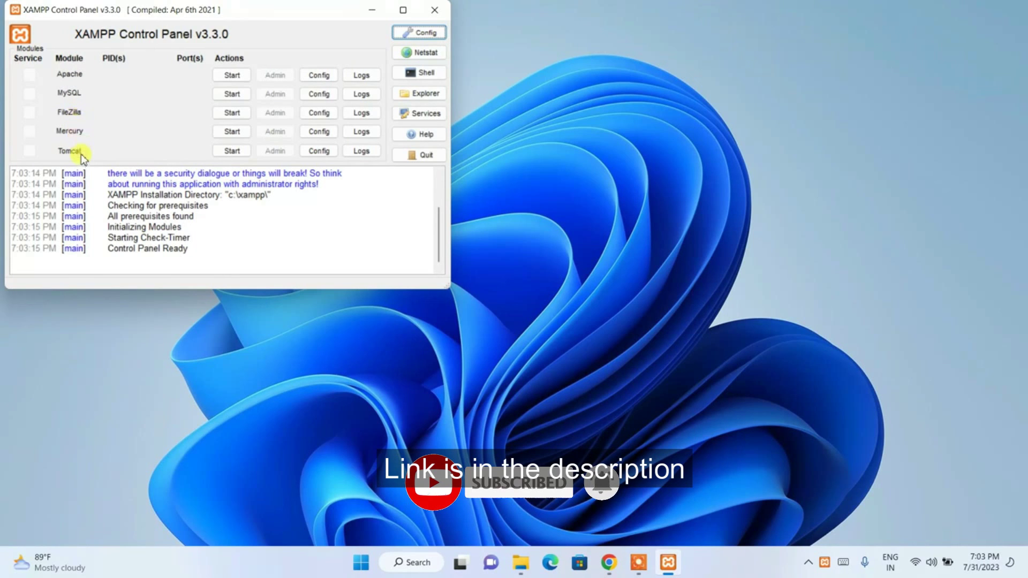
# Step: Start the Apache and MySQL modules, then open Apache's Admin page
pyautogui.click(229, 78)
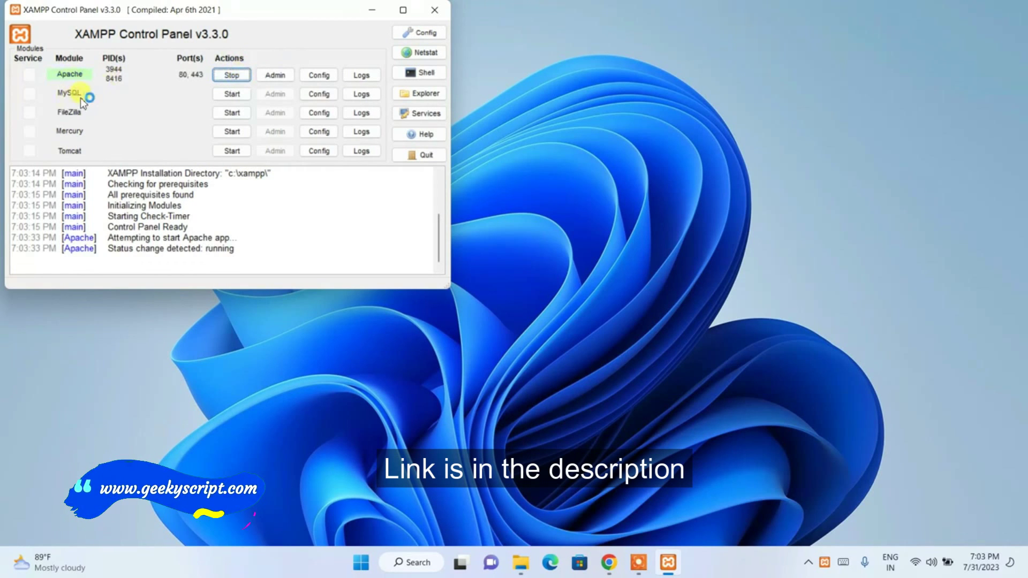
pyautogui.click(232, 96)
pyautogui.click(267, 80)
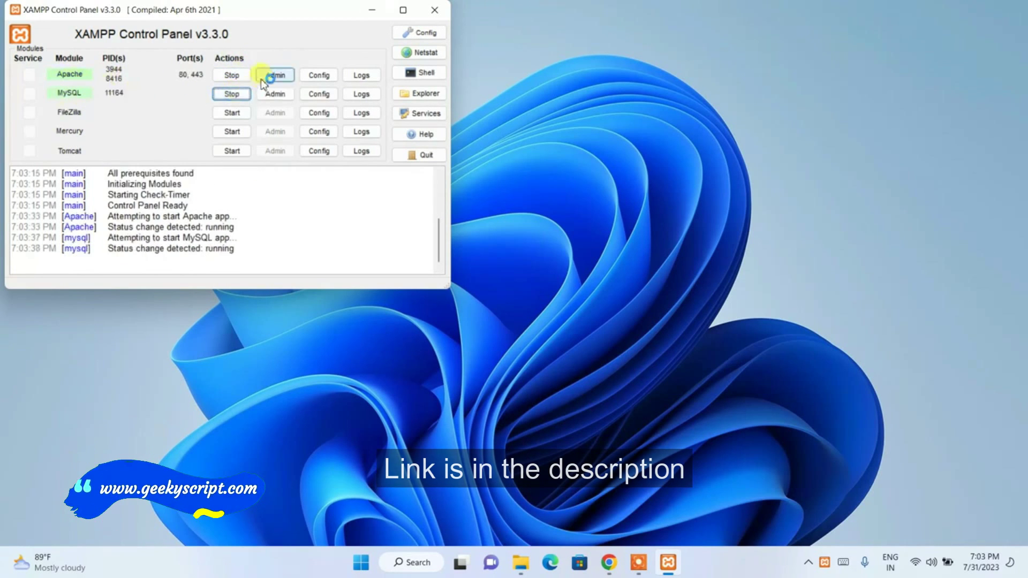